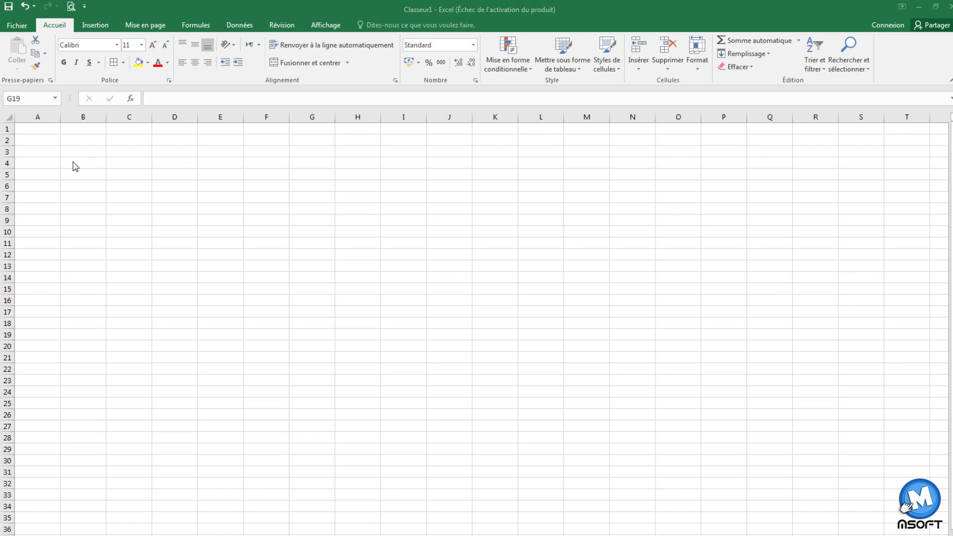
Step: Apply All Borders (Toutes les bordures) to every cell of B4:G12
mouse_move(73, 163)
left_mouse_down()
mouse_move(176, 170)
mouse_move(283, 160)
mouse_move(313, 258)
left_mouse_up()
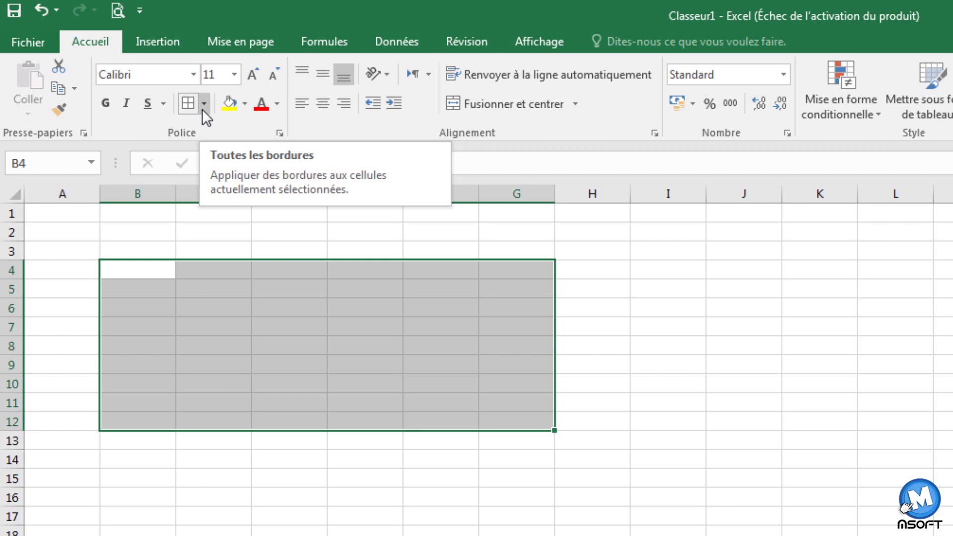
left_click(203, 103)
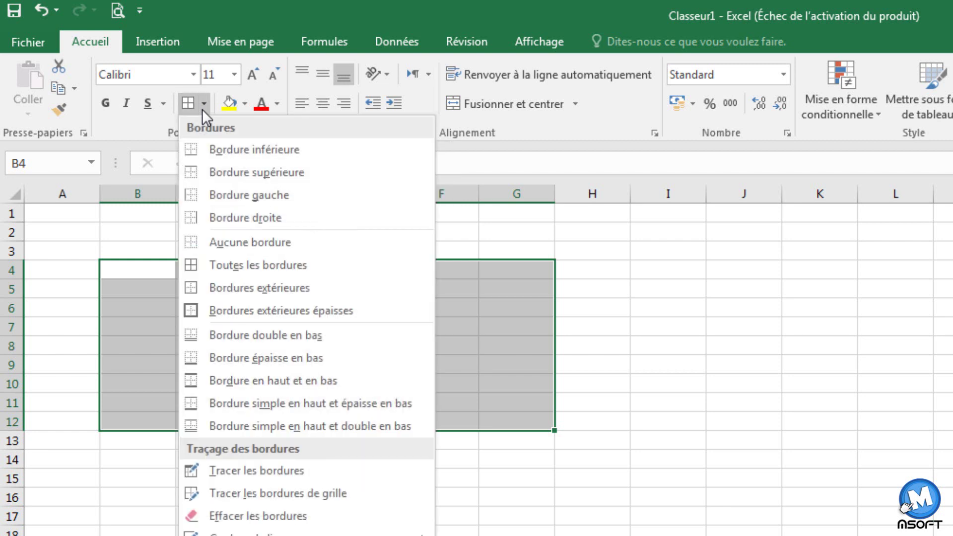
left_click(250, 264)
left_click(440, 529)
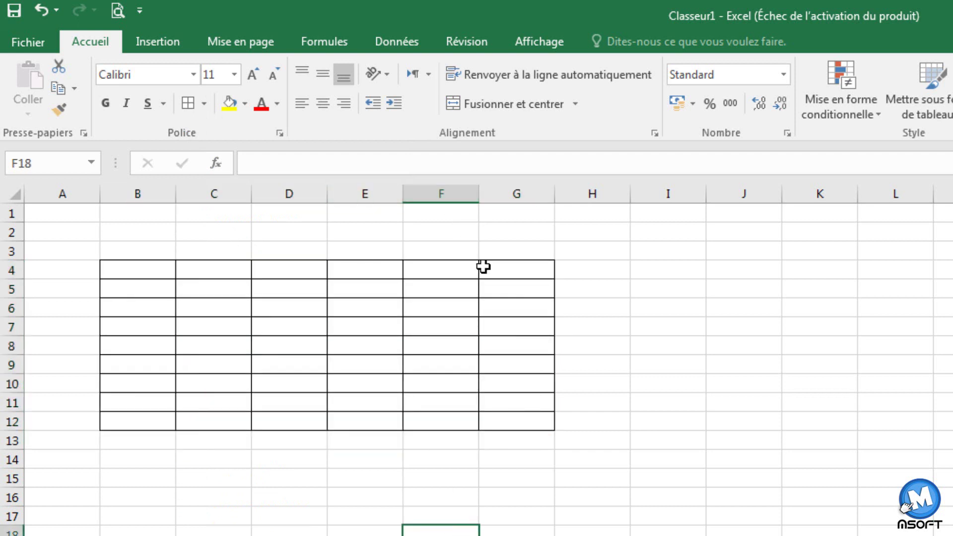
Step: Merge and centre B4:G4 and enter the title 'Produits' in it
mouse_move(504, 270)
left_mouse_down()
mouse_move(169, 257)
mouse_move(160, 267)
left_mouse_up()
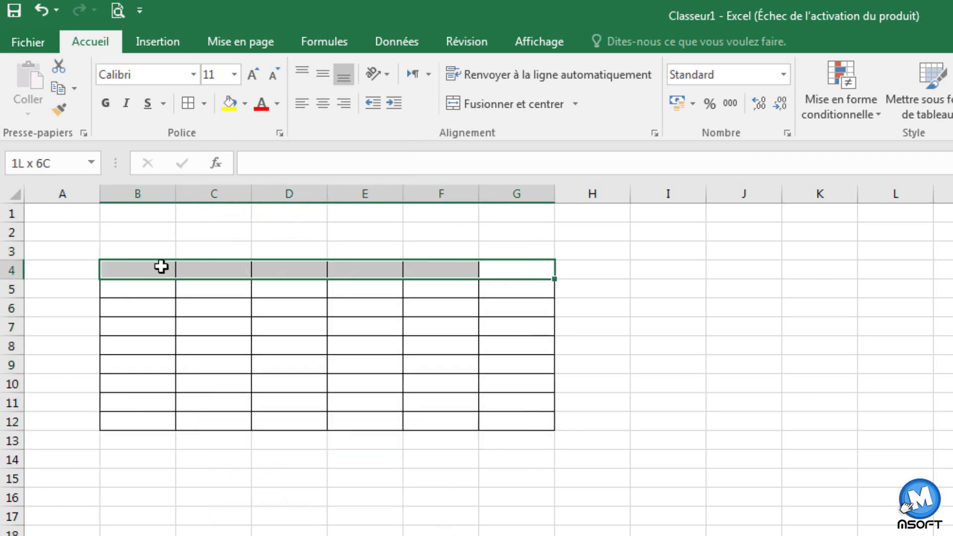
left_click(519, 103)
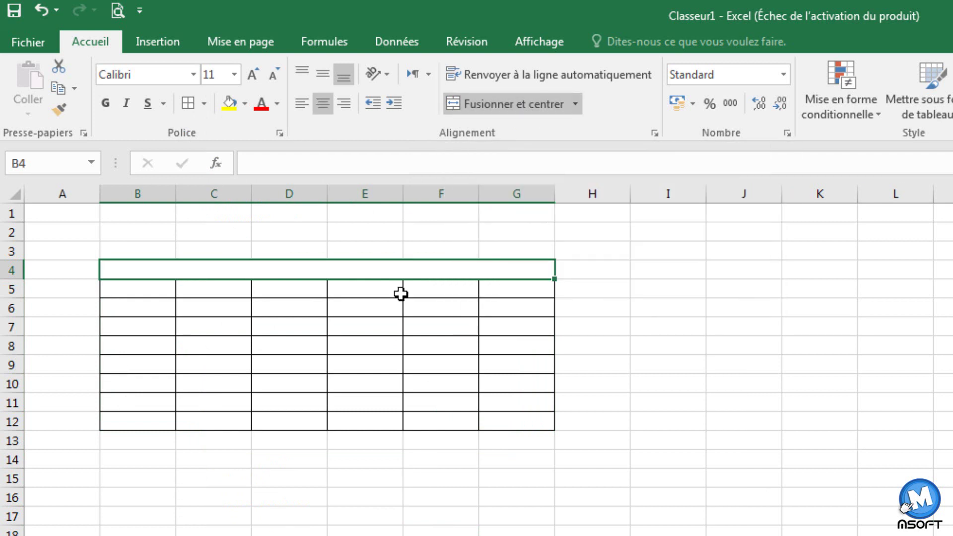
left_click(332, 169)
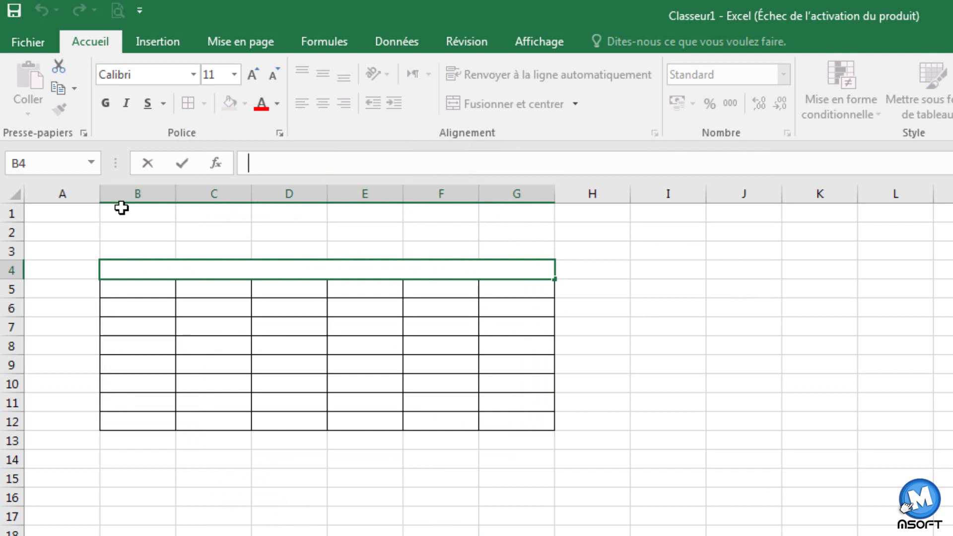
type("P")
type("roduit")
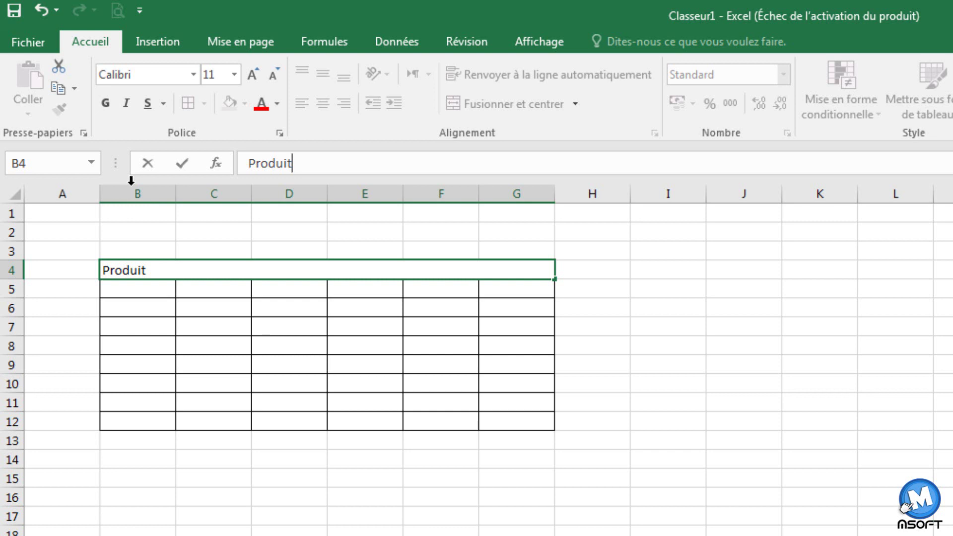
left_click(184, 166)
key("alt+h")
key("m")
key("c")
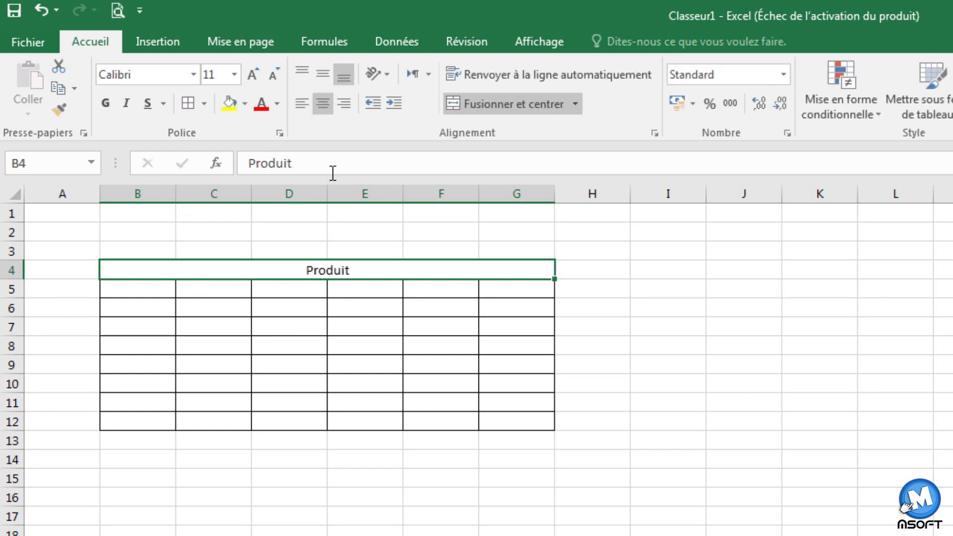
left_click(331, 168)
type("s")
left_click(289, 383)
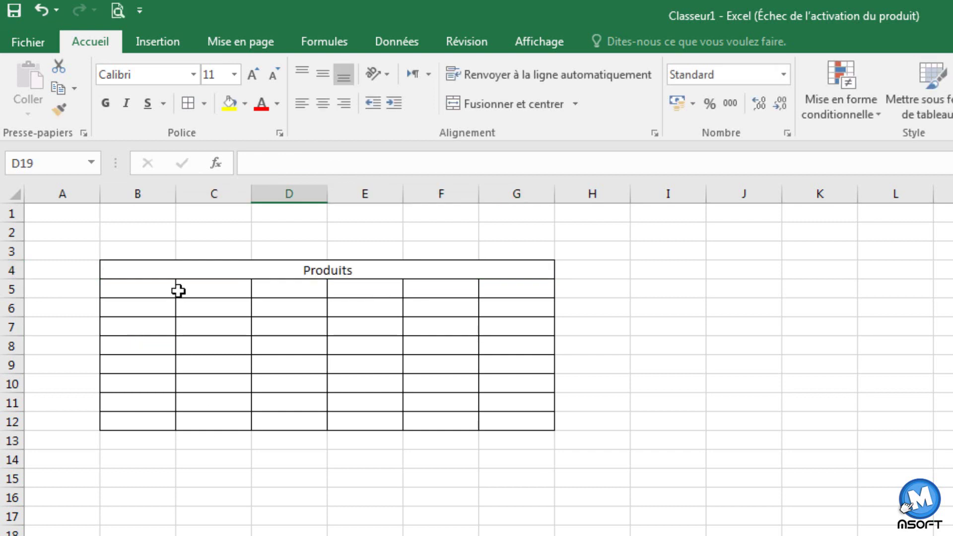
left_click(156, 308)
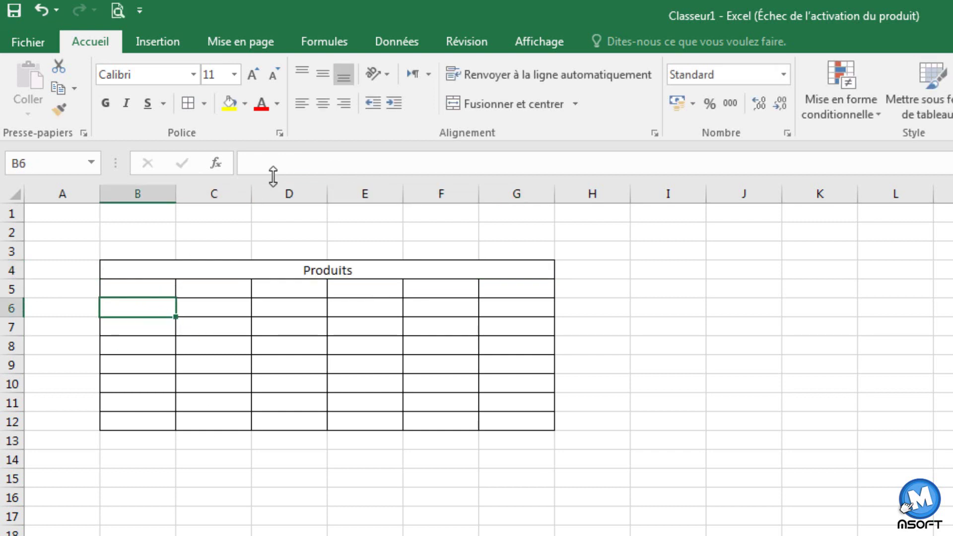
Step: Enter 'PRODUIT 1' in B6 and paste it into cells B7 through B11
type("PRO")
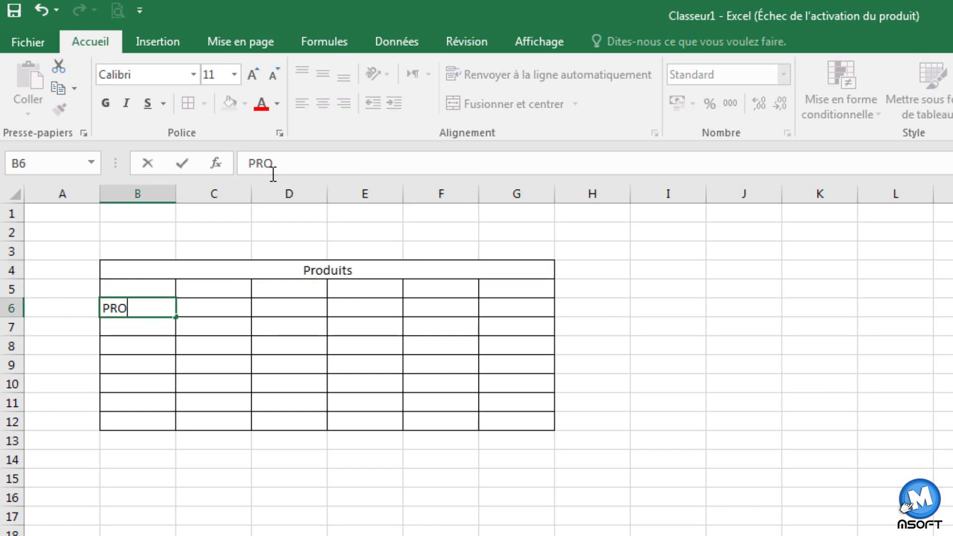
type("DUIT 1")
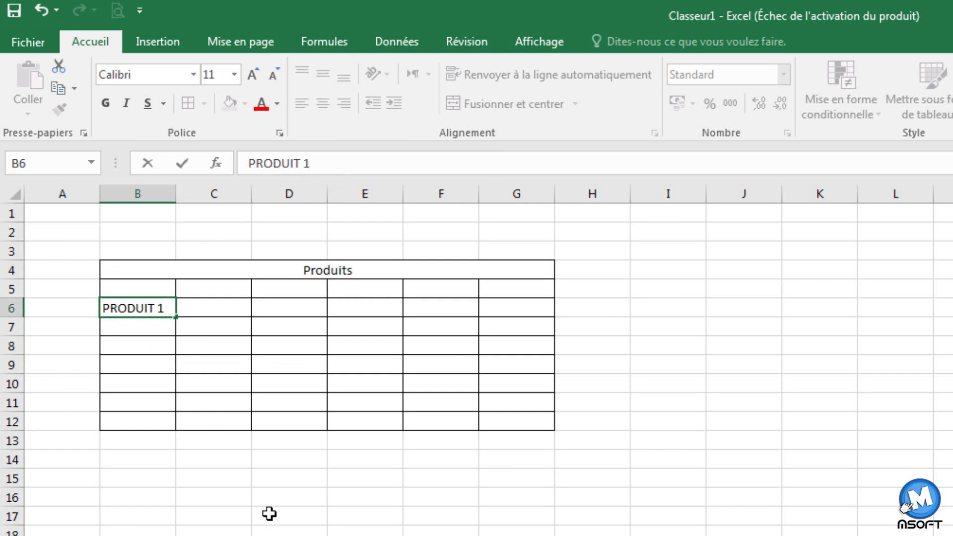
left_click(270, 513)
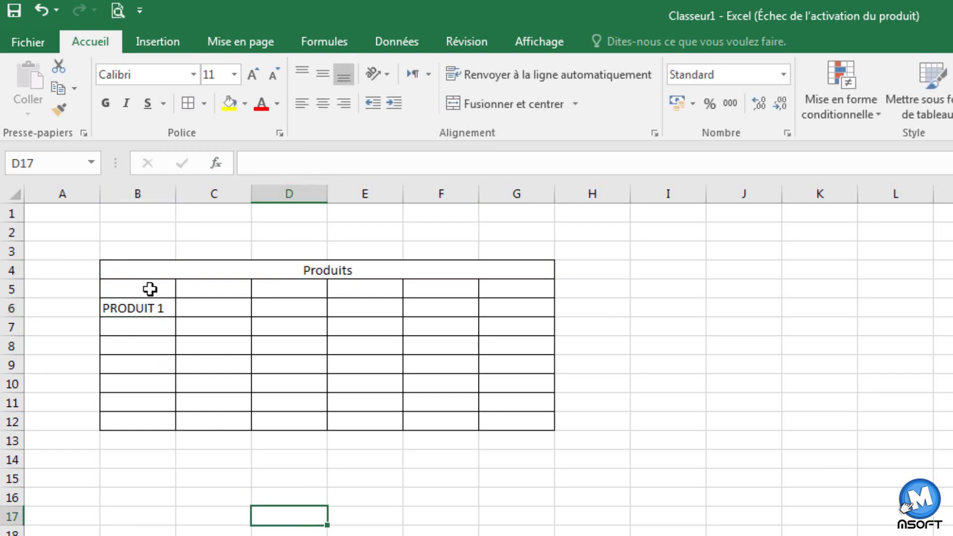
left_click(144, 311)
left_click_drag(347, 163, 126, 163)
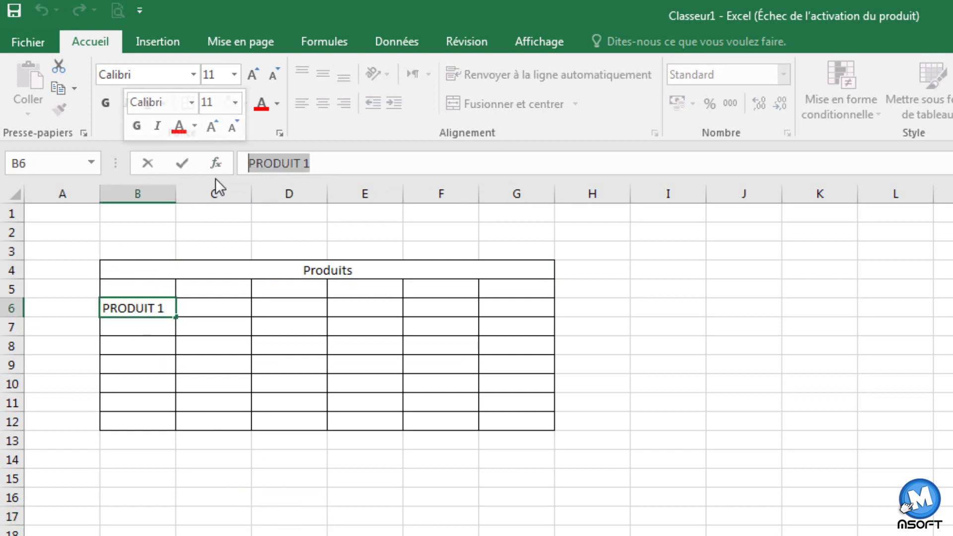
key("ctrl+c")
left_click(132, 326)
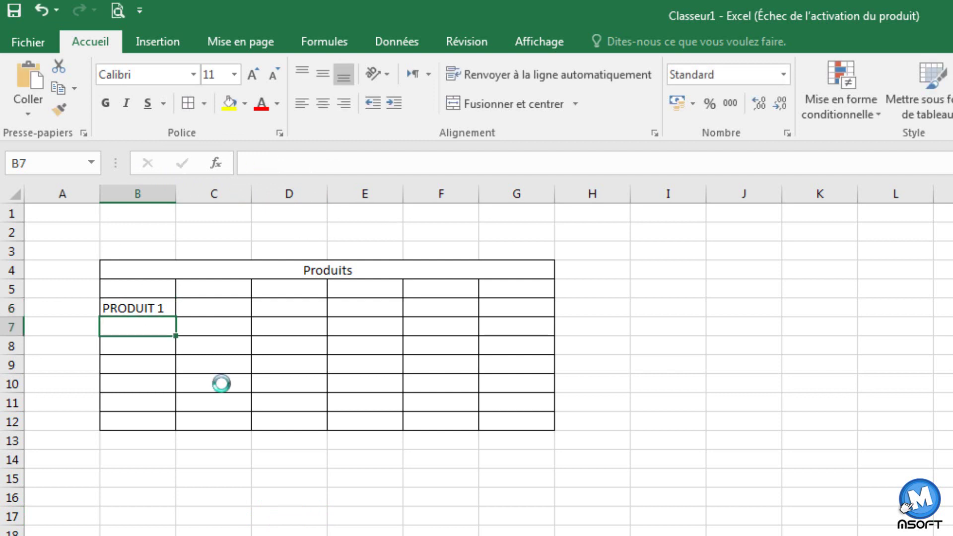
key("ctrl+v")
left_click(151, 348)
key("ctrl+v")
left_click(154, 370)
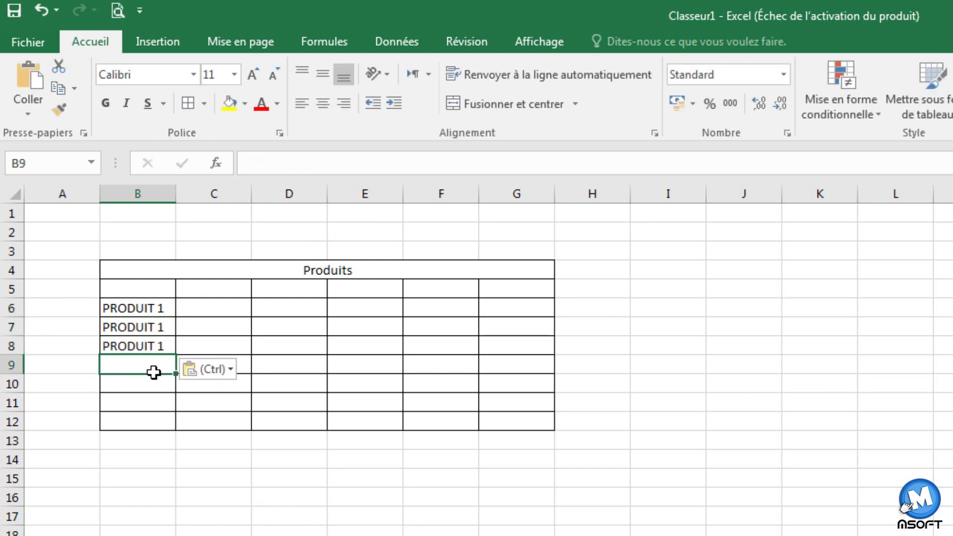
key("ctrl+v")
left_click(135, 382)
key("ctrl+v")
left_click(134, 402)
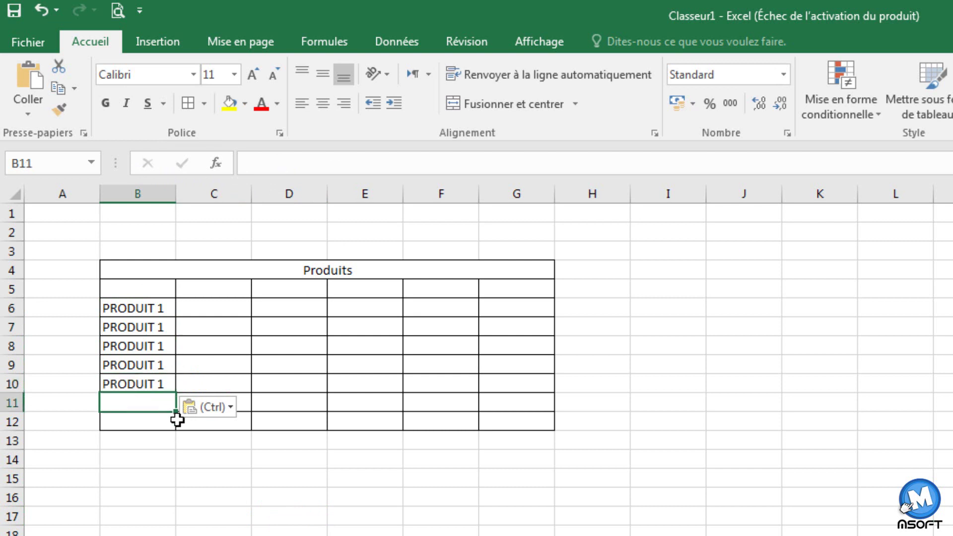
key("ctrl+v")
left_click(156, 329)
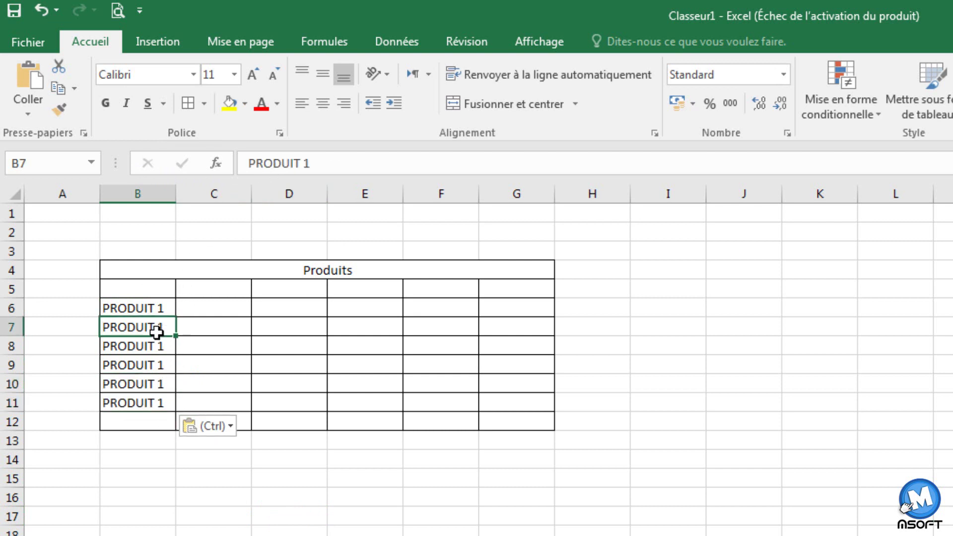
left_click(164, 345)
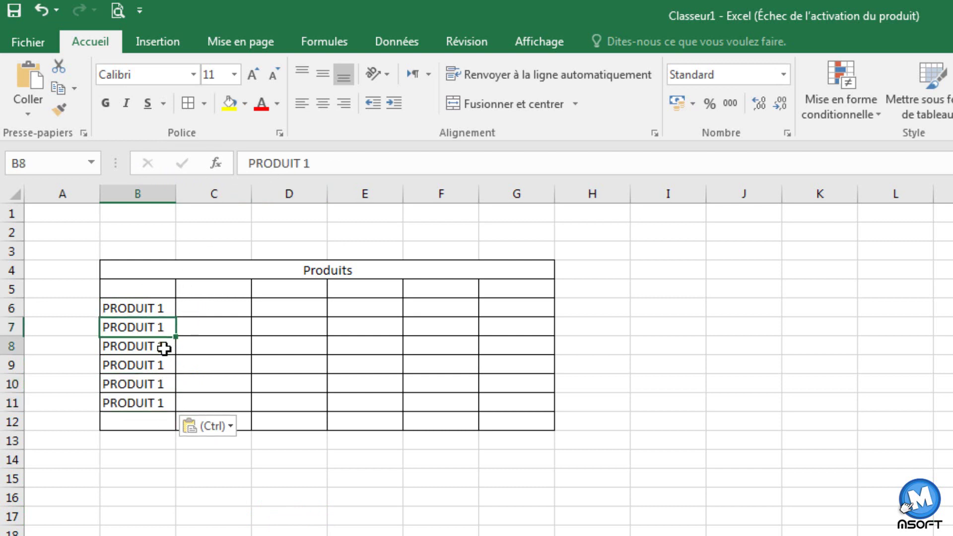
Step: Enter the year headings 2017, 2016 and 2015 in C5, D5 and E5
left_click(232, 292)
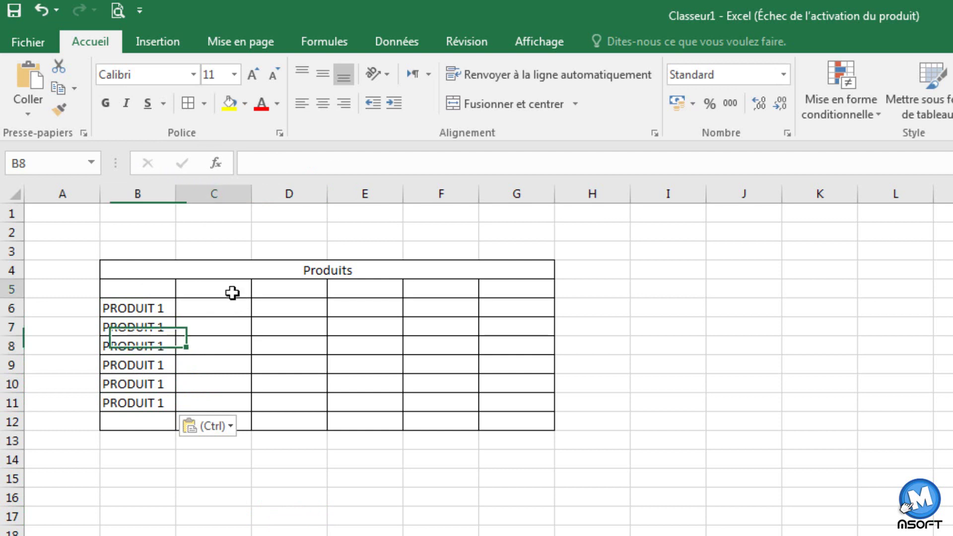
type("2")
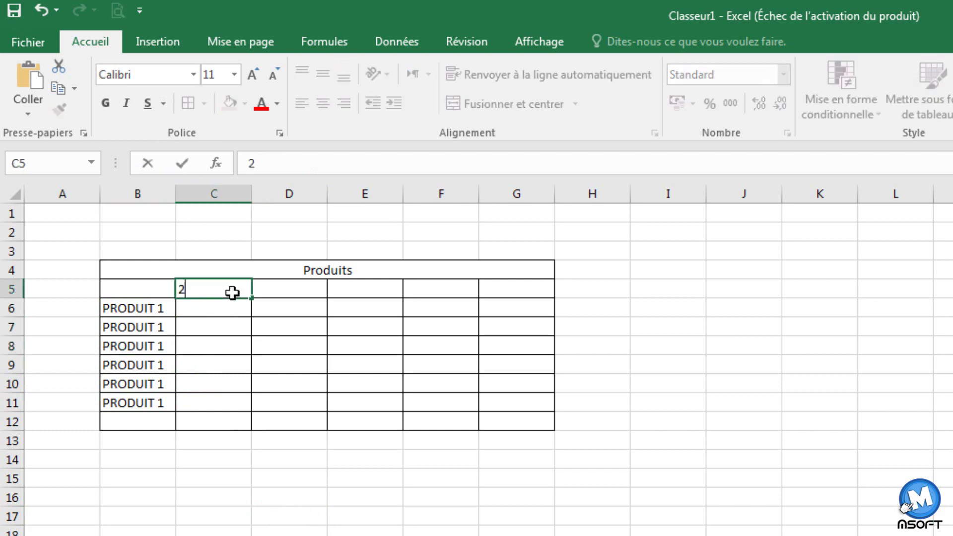
type("017")
left_click(298, 286)
type("20")
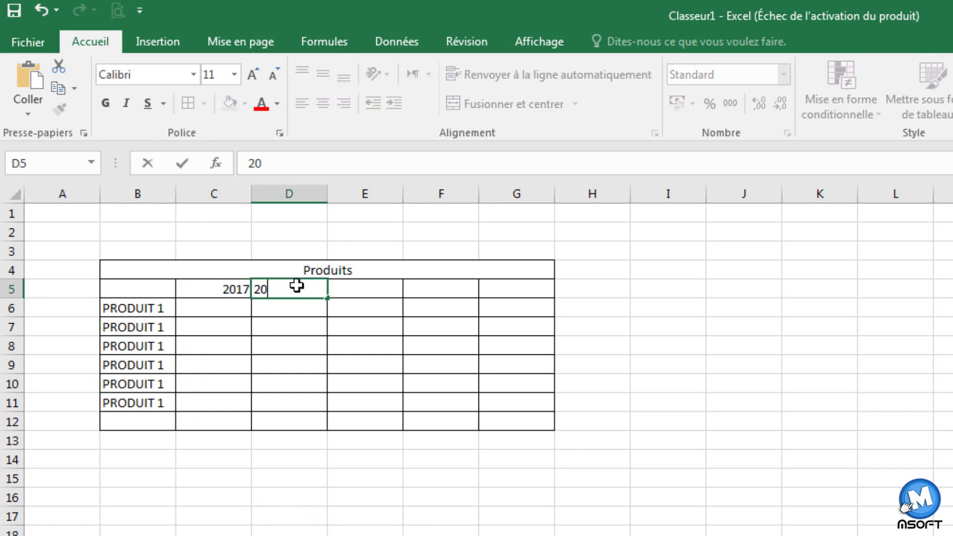
type("16")
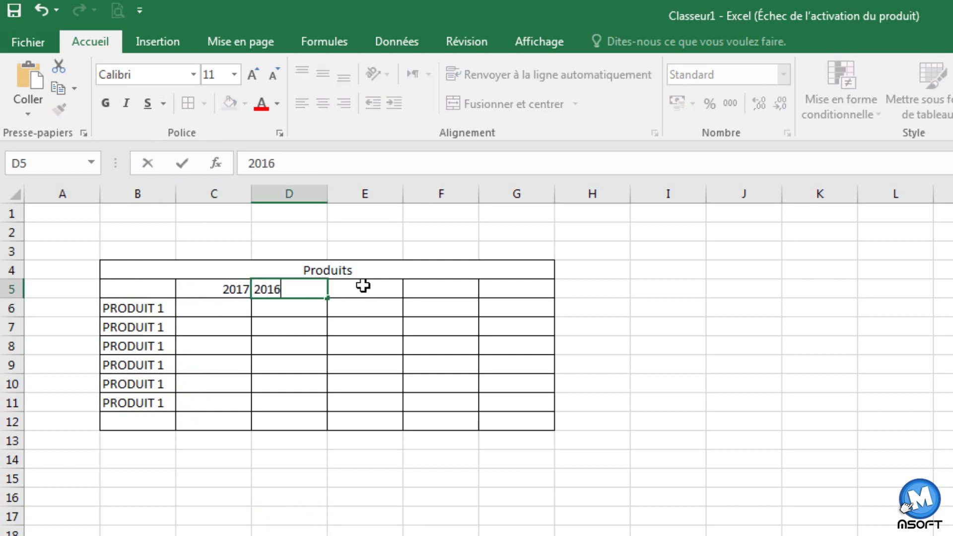
left_click(366, 289)
type("2015")
left_click(223, 308)
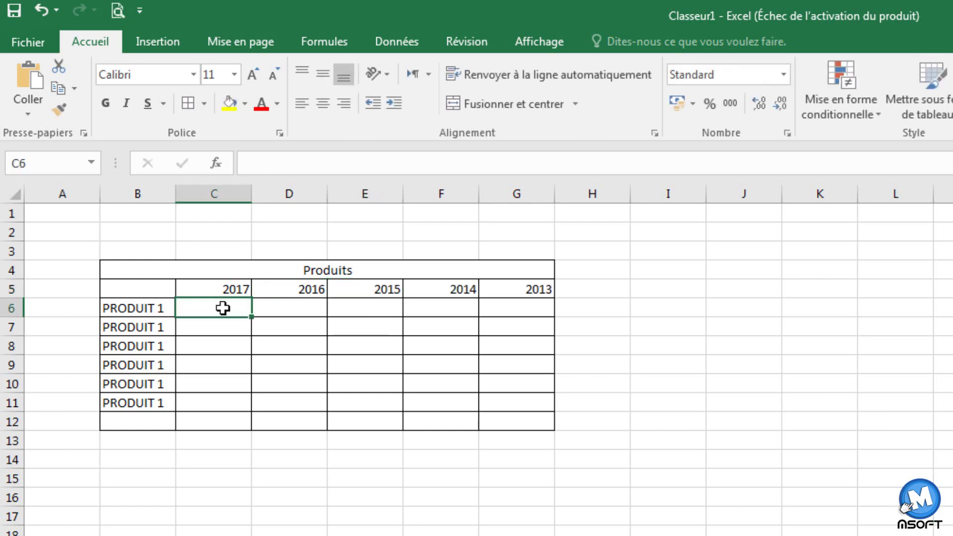
Step: Enter 100 in cell C6
type("100")
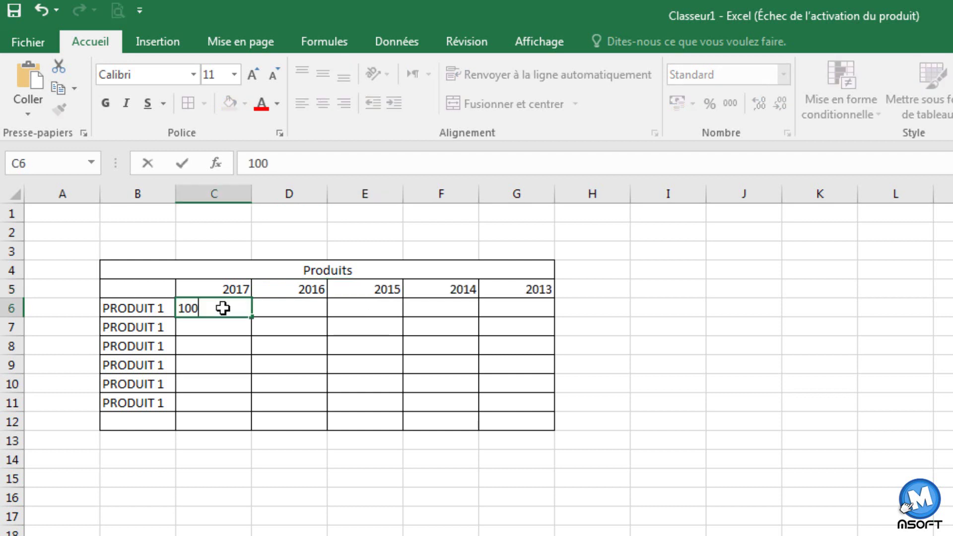
left_click(264, 413)
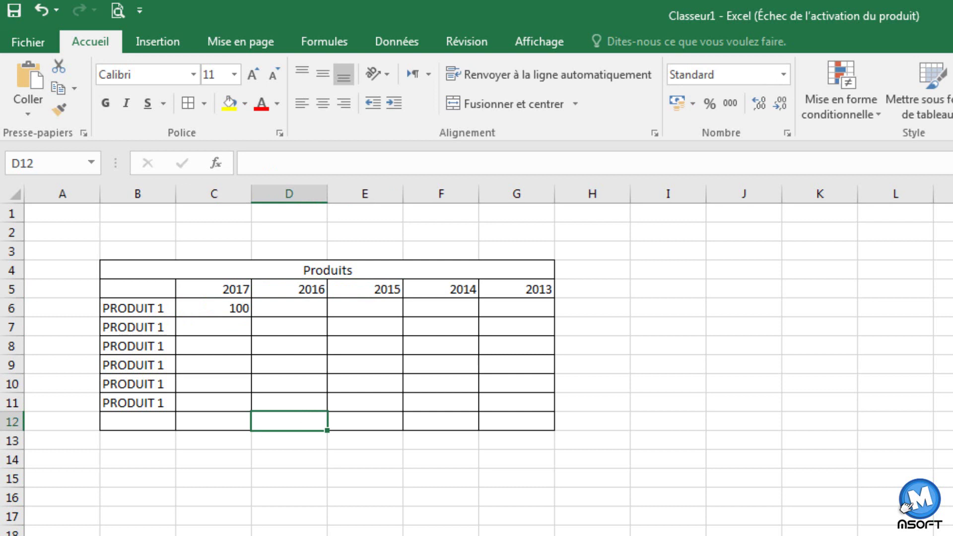
left_click(219, 313)
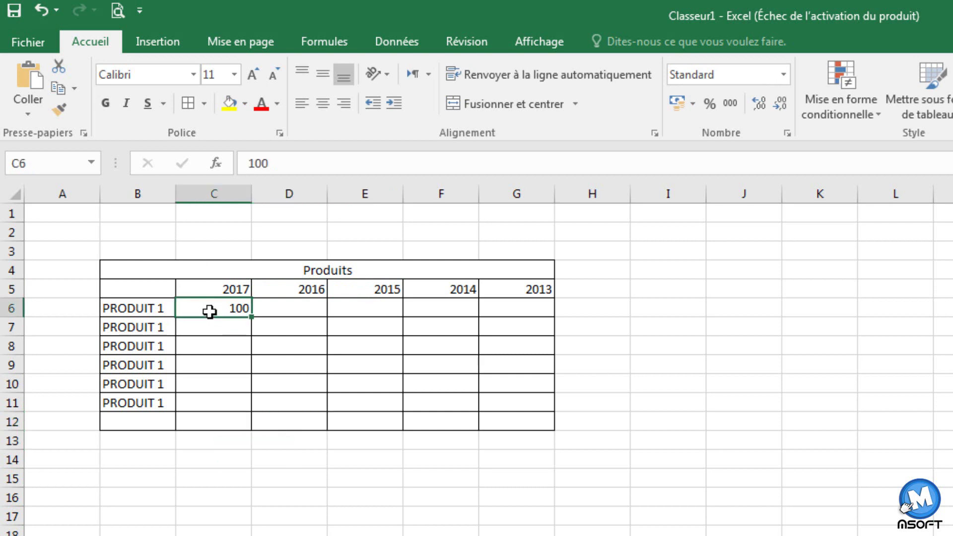
Step: Format C6 as Monétaire and fill 100,00 € down to row 11 and across to column G
left_click(784, 76)
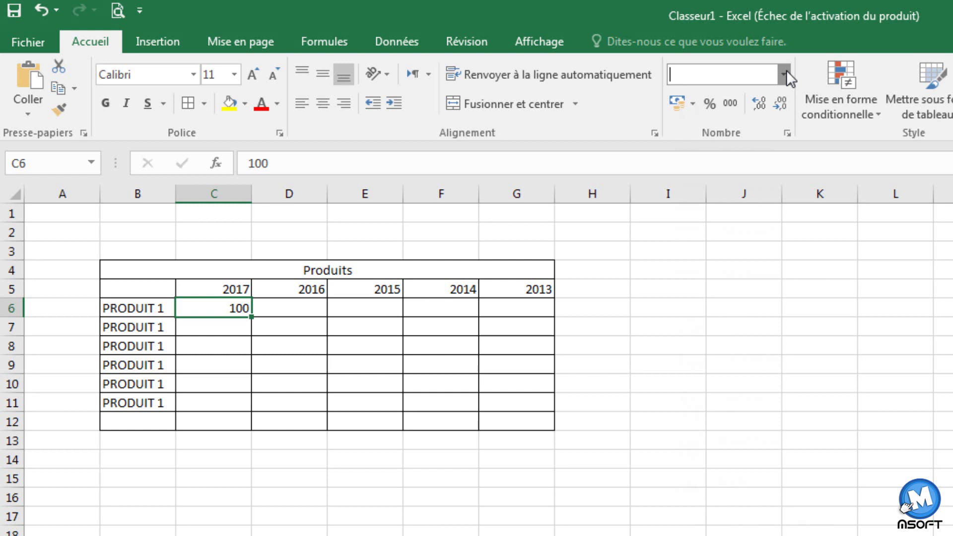
left_click(786, 70)
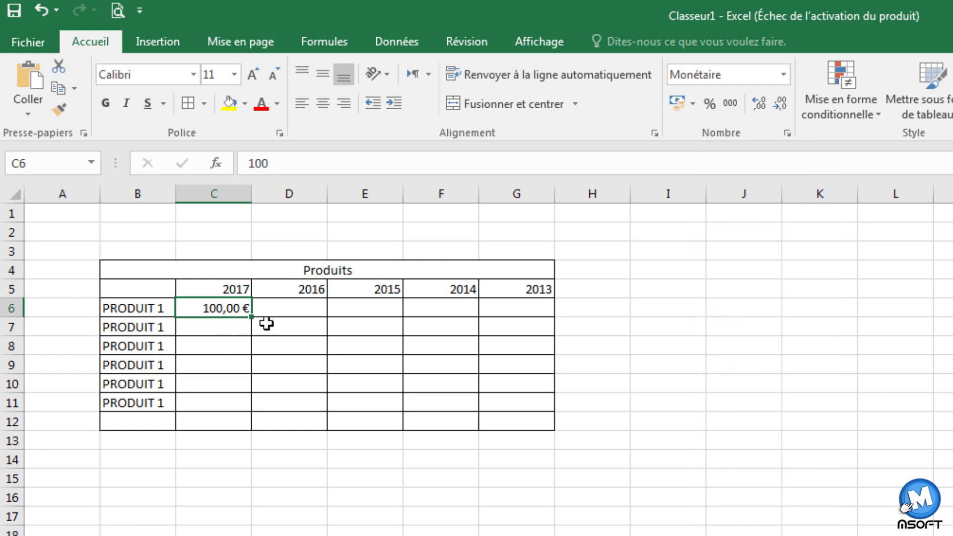
left_click(229, 328)
left_click(230, 308)
left_click_drag(252, 317, 256, 410)
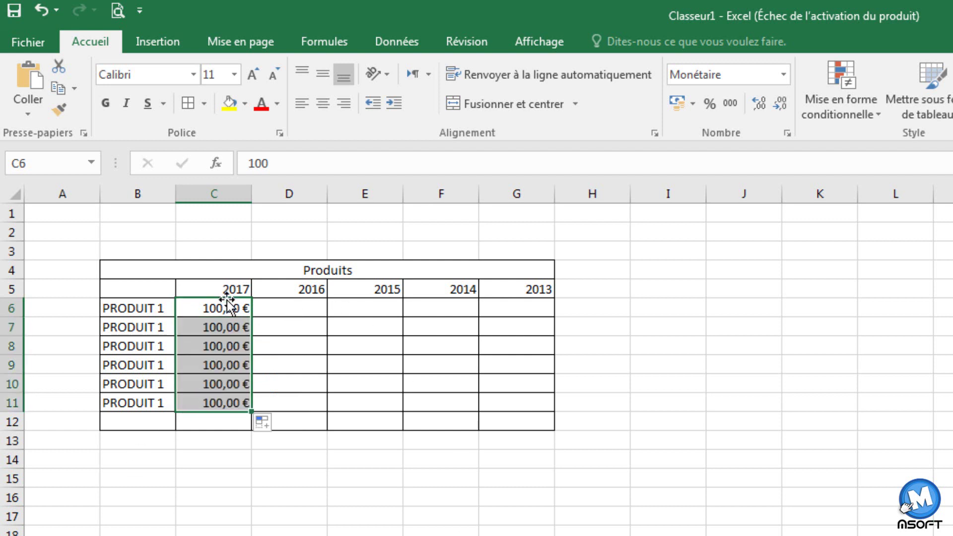
left_click(345, 361)
left_click(231, 308)
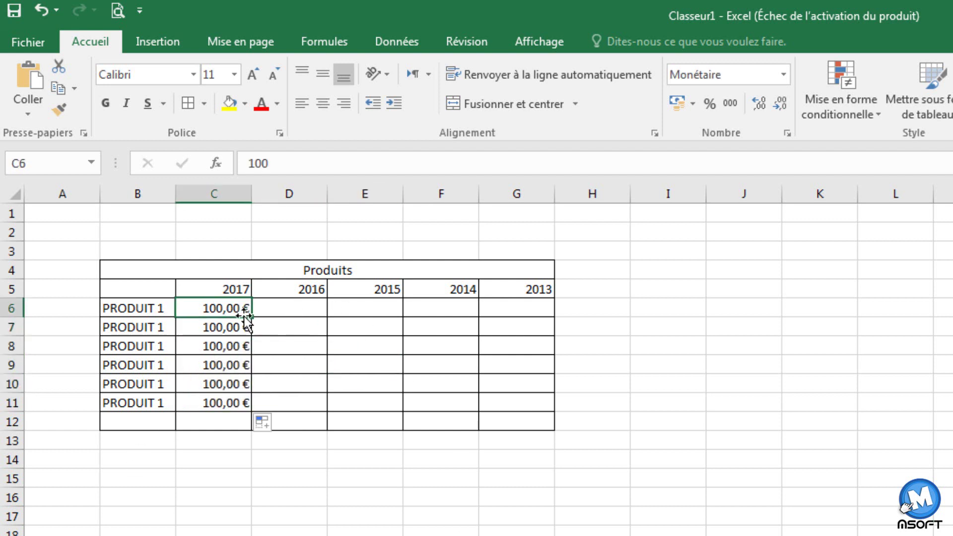
mouse_move(252, 316)
left_mouse_down()
mouse_move(546, 317)
mouse_move(556, 407)
left_mouse_up()
left_click(442, 492)
Step: Change the 2016 value in cell D9 to 300
left_click(286, 367)
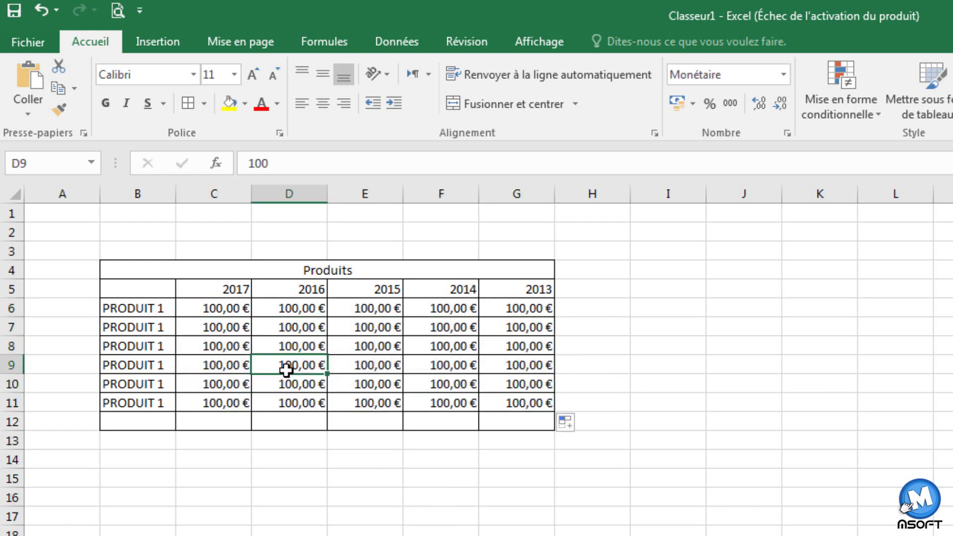
key("Up")
key("Up")
key("Up")
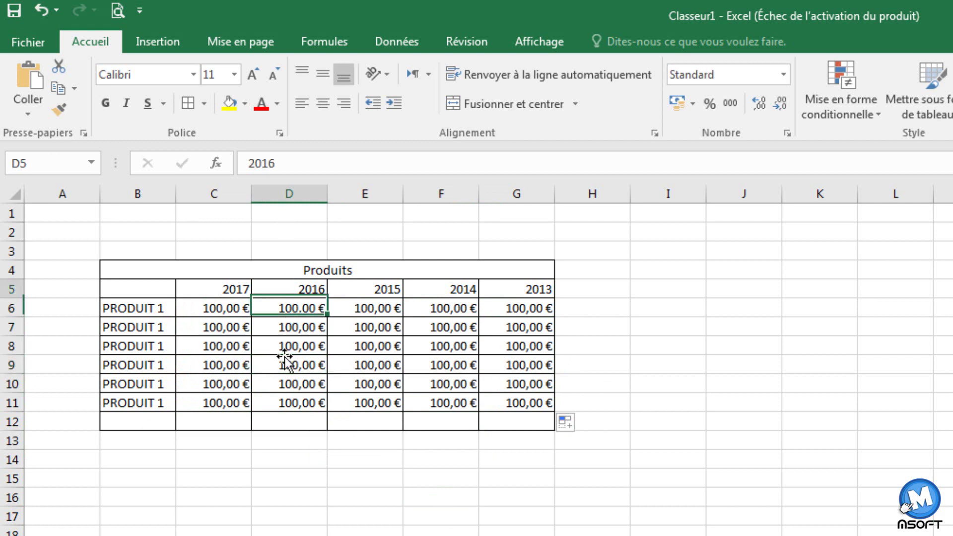
left_click(284, 365)
double_click(285, 365)
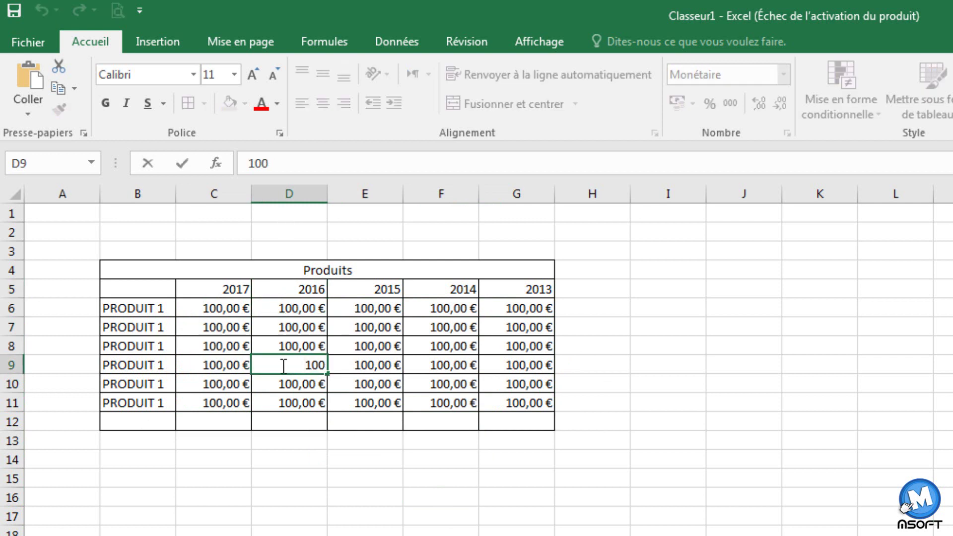
type("300")
key("Tab")
type("45")
left_click(247, 498)
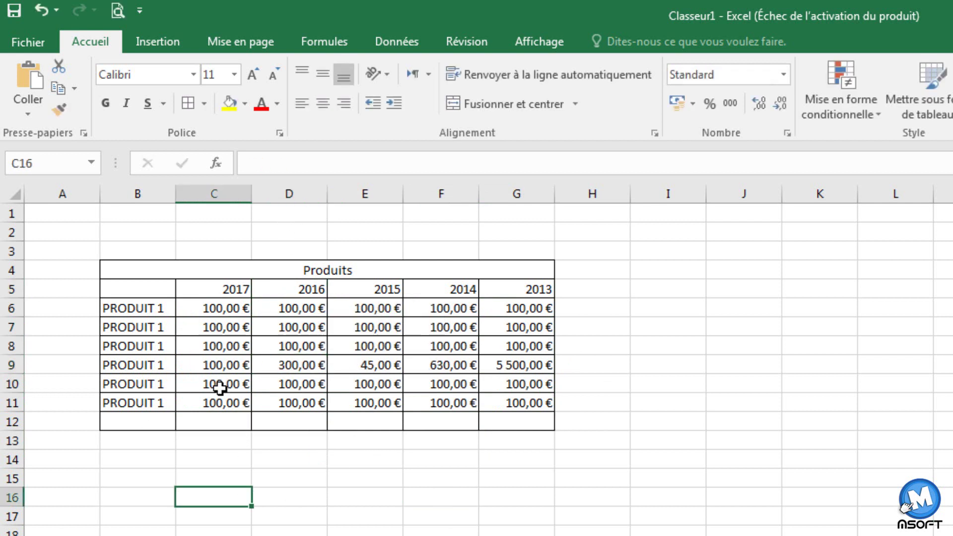
left_click(133, 419)
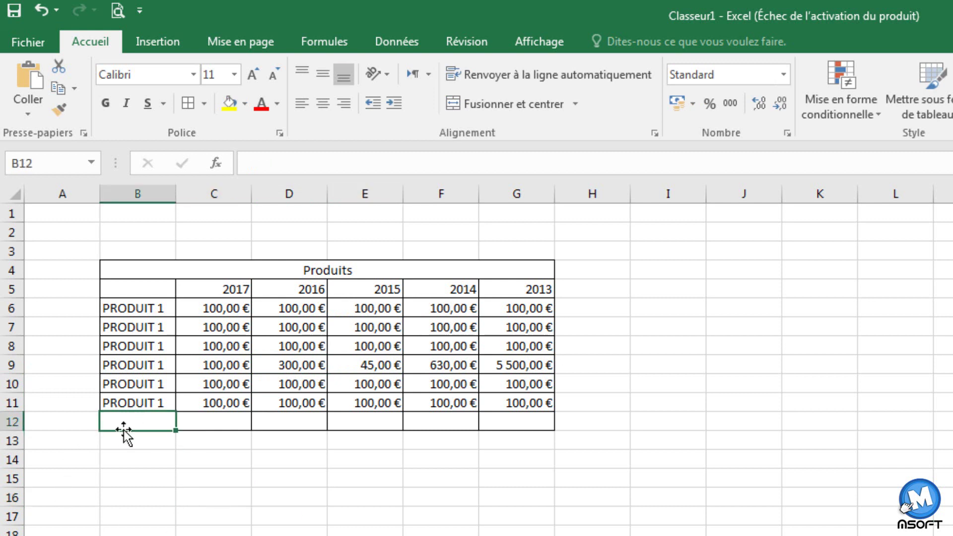
Step: Start typing the Total label in cell B12
type("To")
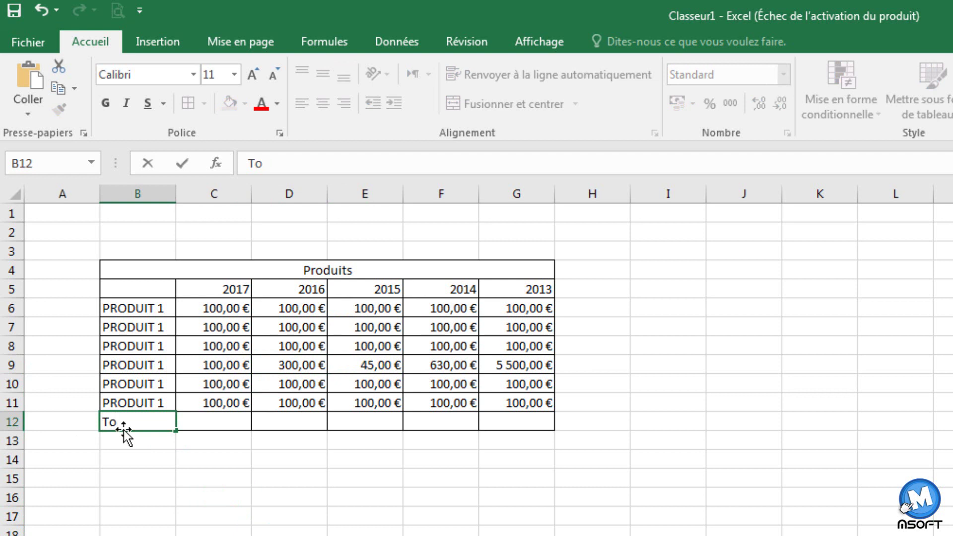
Step: Finish the Total label and put =SOMME(C6:C11) in C12, giving 600,00 €
type("tal")
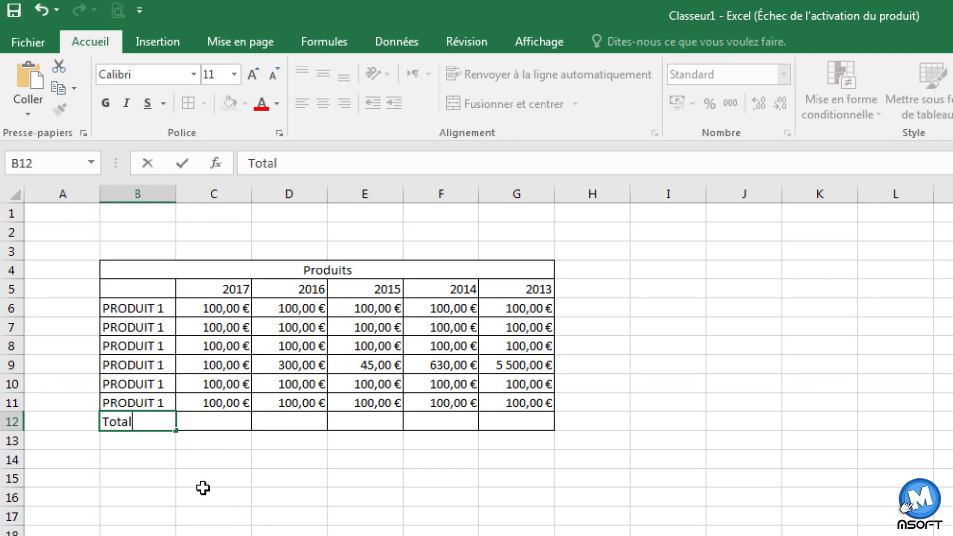
left_click(211, 459)
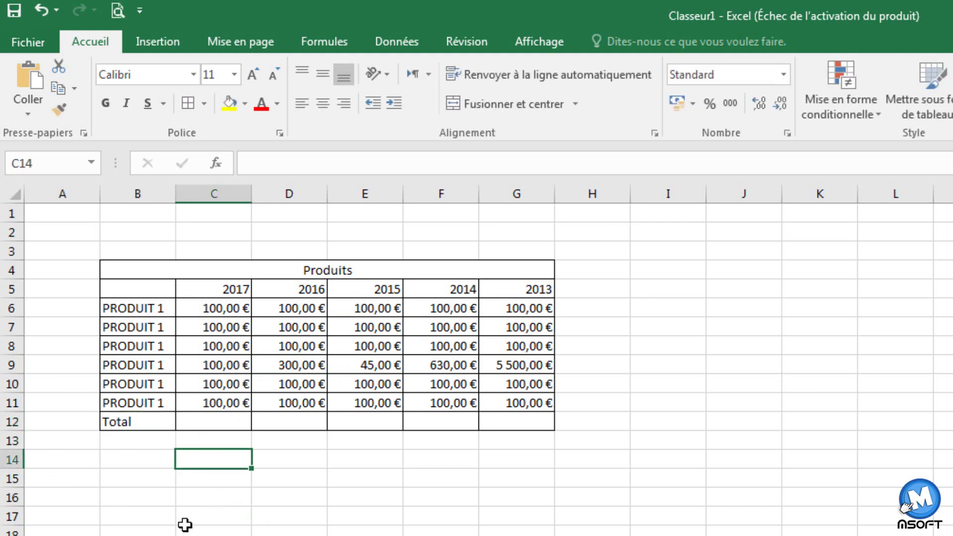
left_click(235, 423)
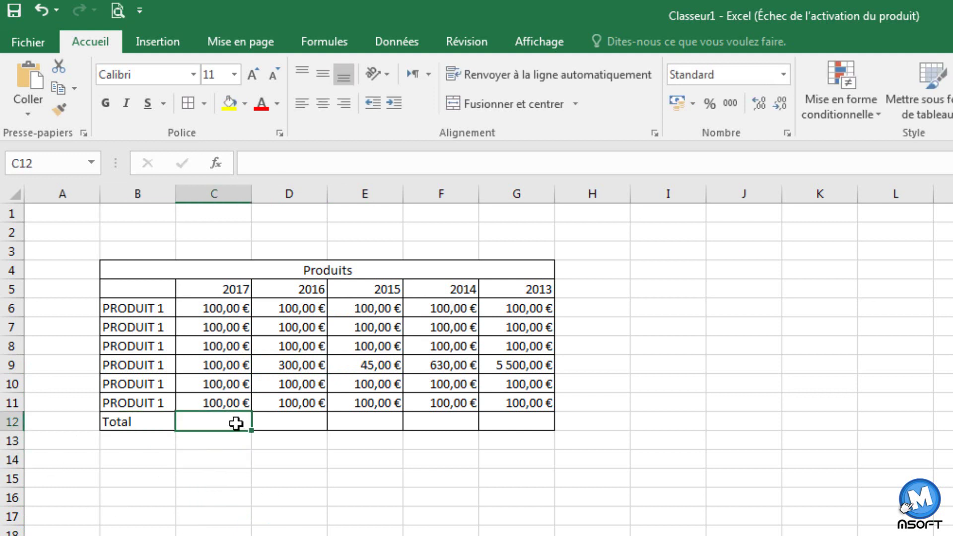
type("=so")
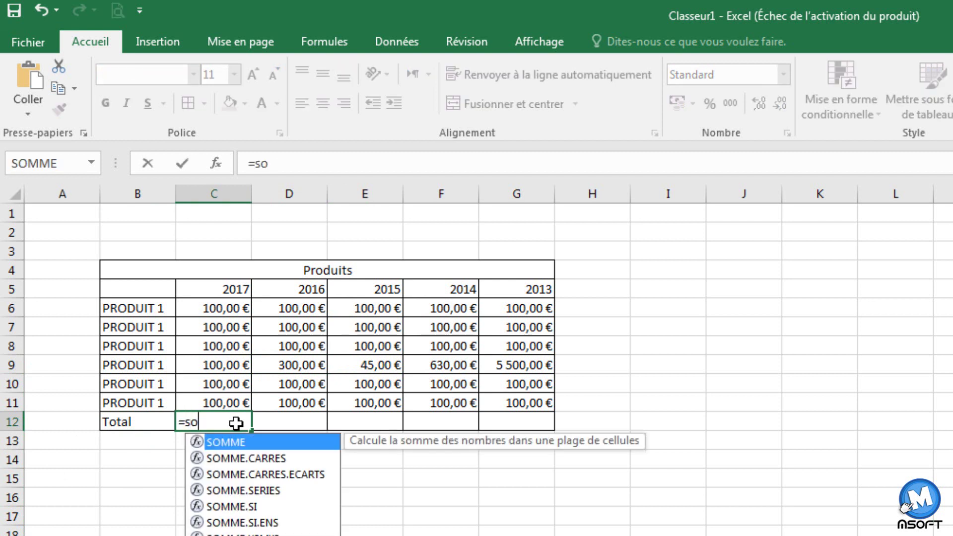
type("mme")
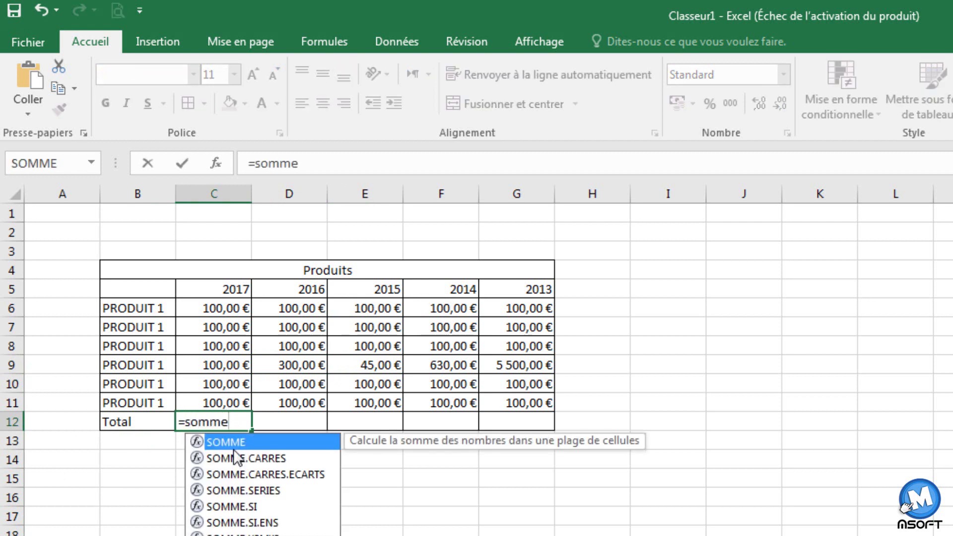
double_click(232, 445)
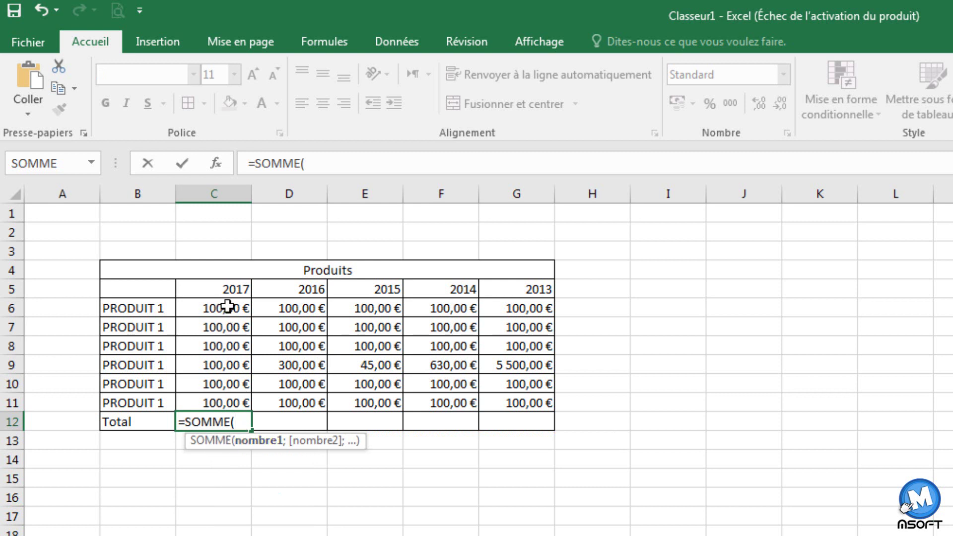
left_click_drag(227, 306, 229, 400)
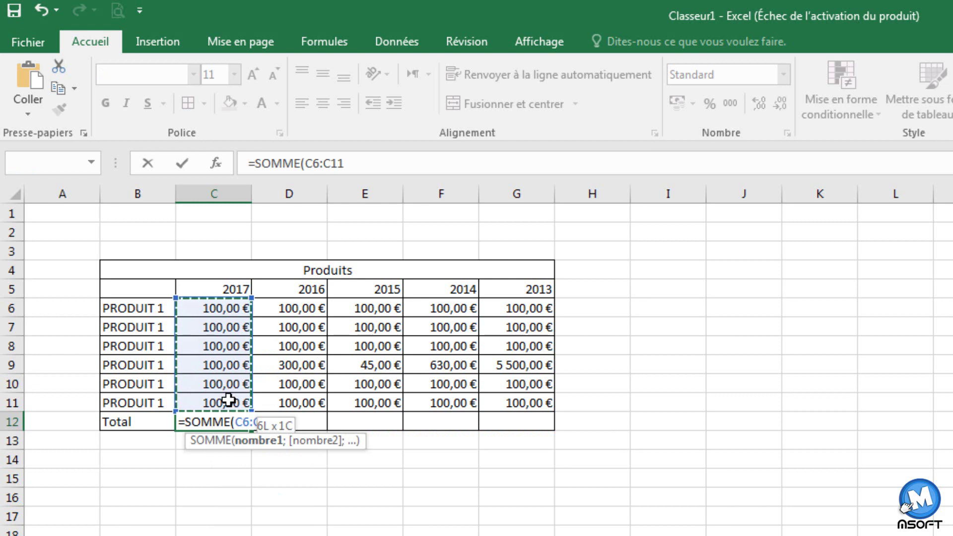
left_click_drag(229, 399, 228, 400)
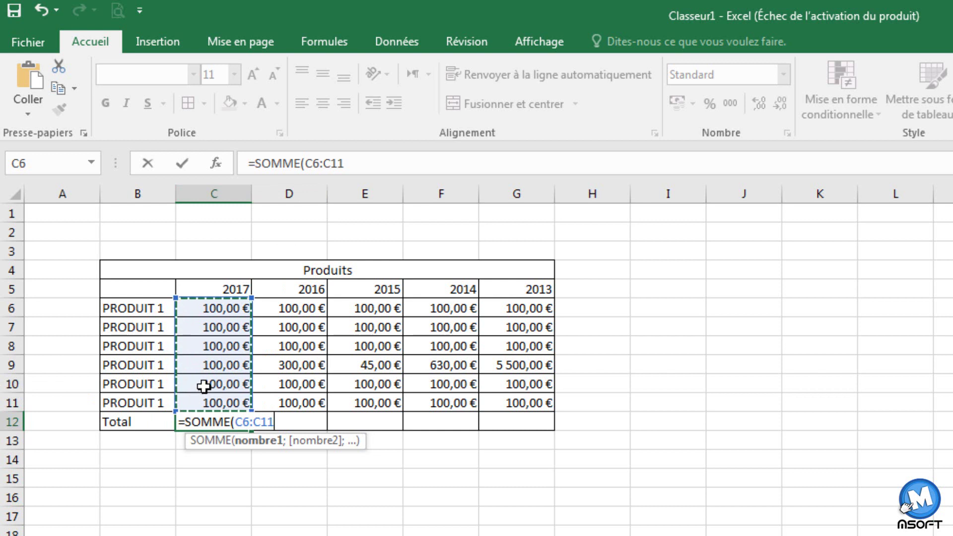
key("Return")
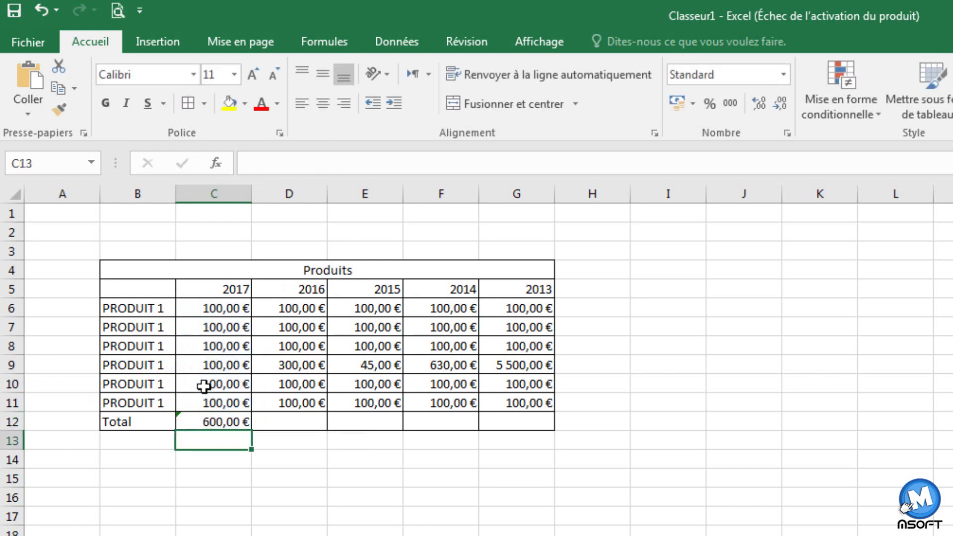
left_click(228, 422)
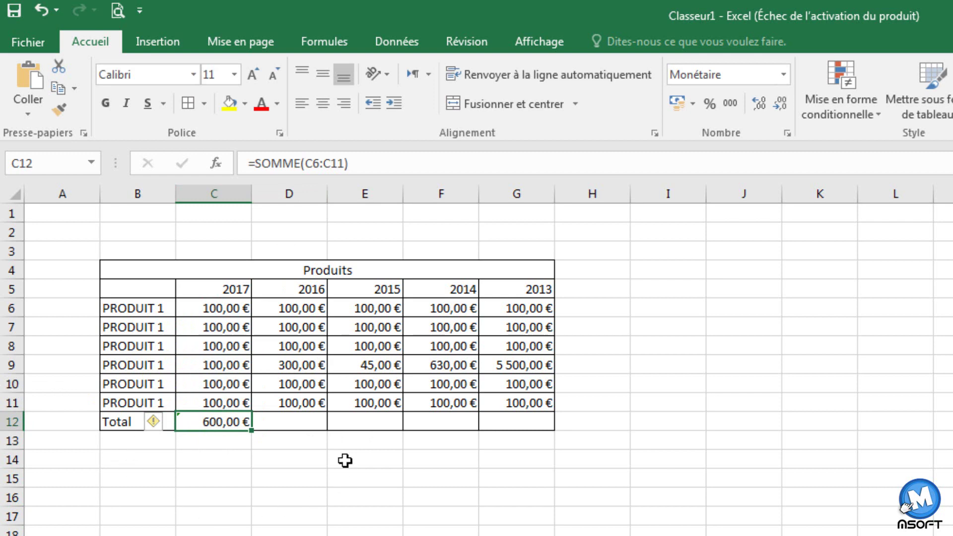
left_click(308, 422)
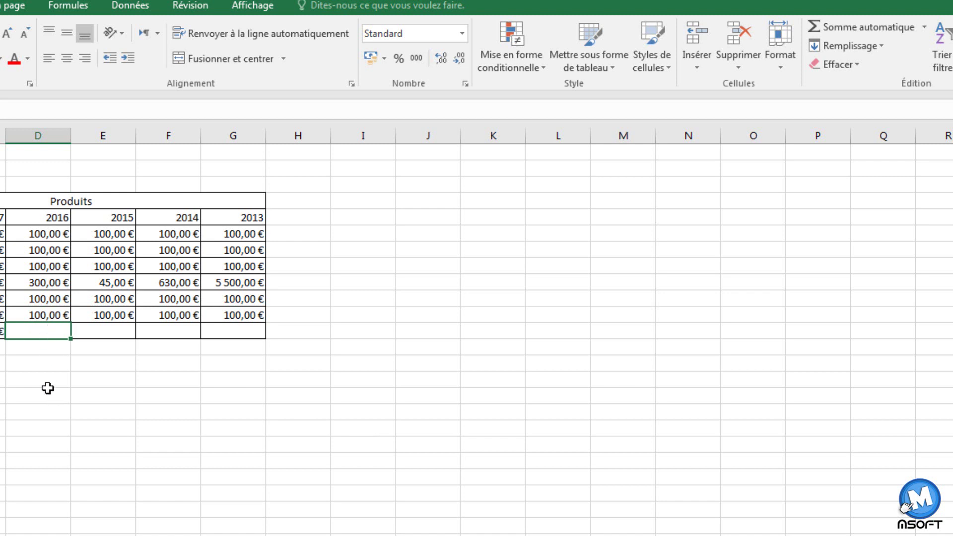
Step: Enter a typed SOMME formula in the 2016 Total cell
type("=")
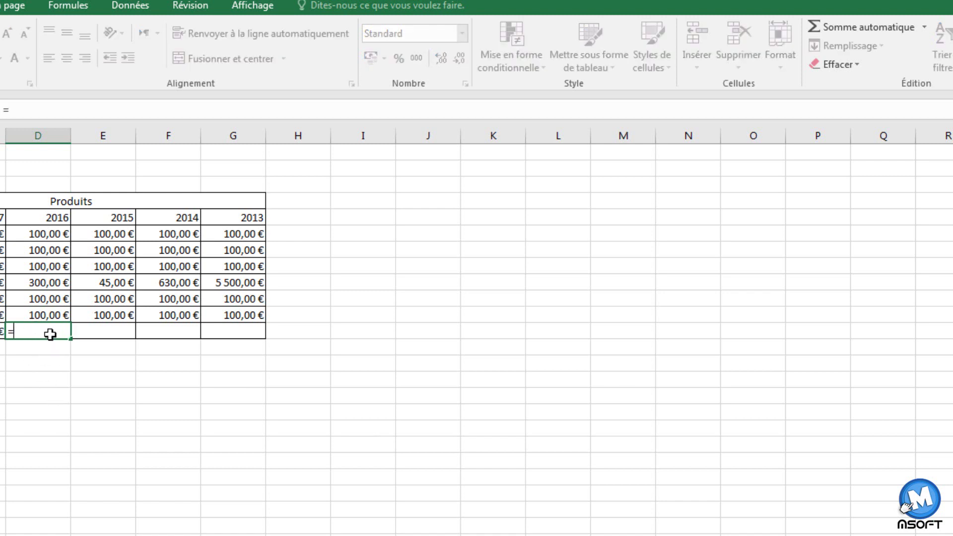
type("somme")
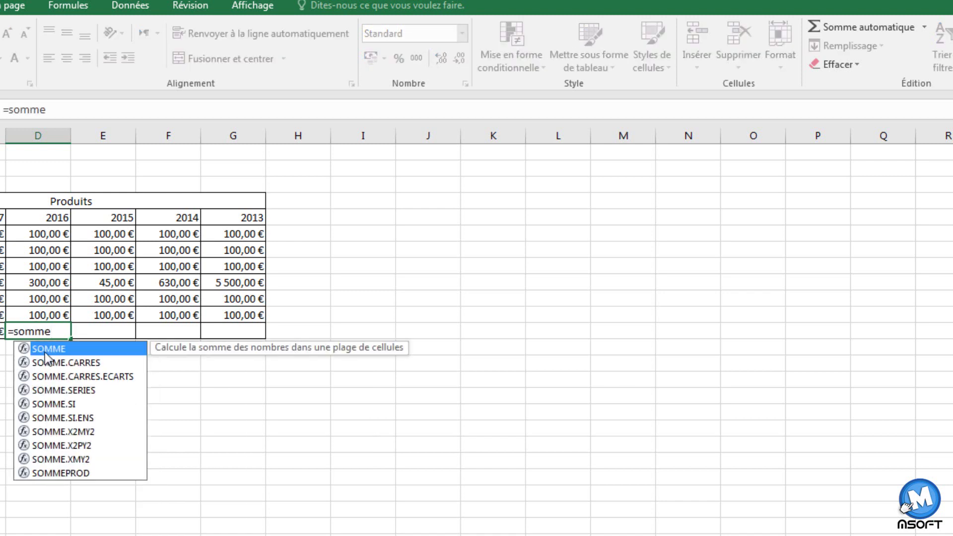
double_click(47, 350)
left_click_drag(43, 249, 55, 299)
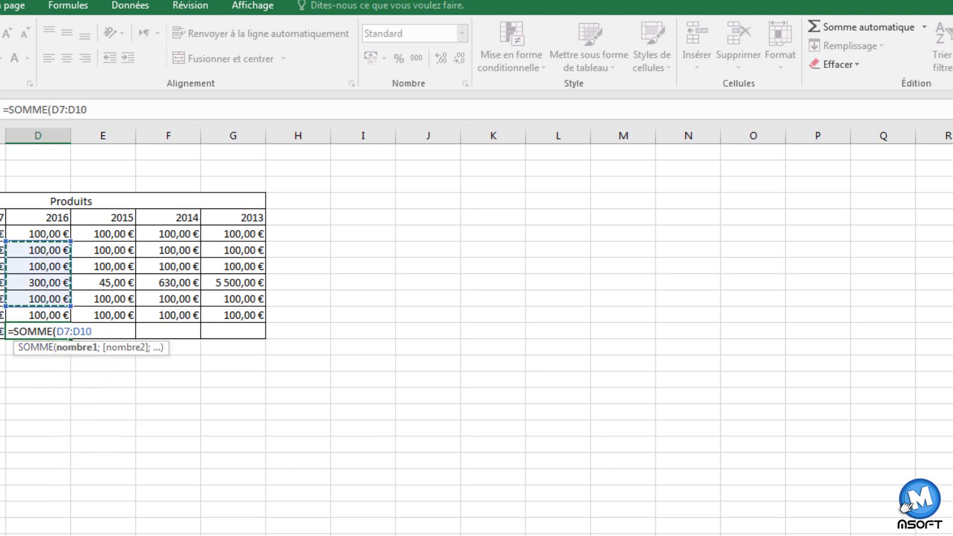
left_click_drag(278, 474, 364, 533)
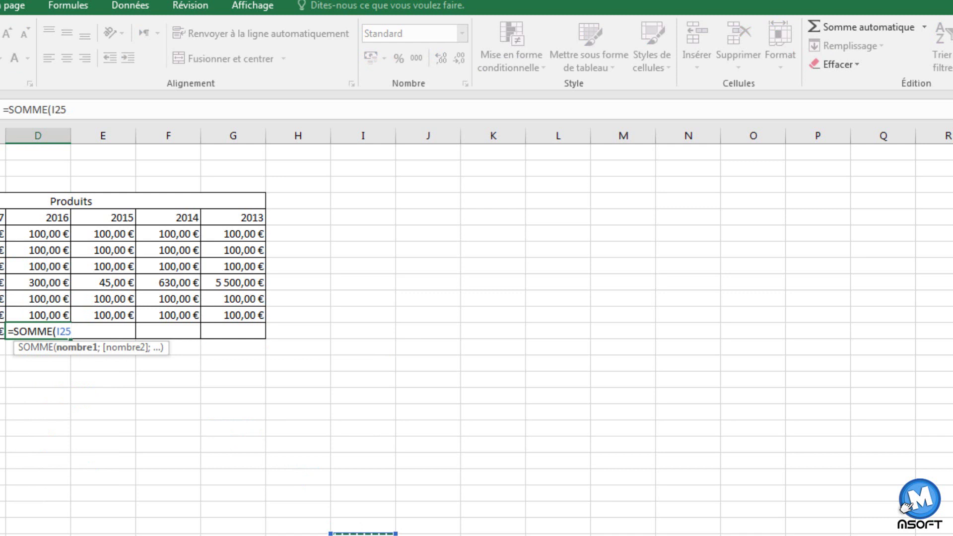
key("Return")
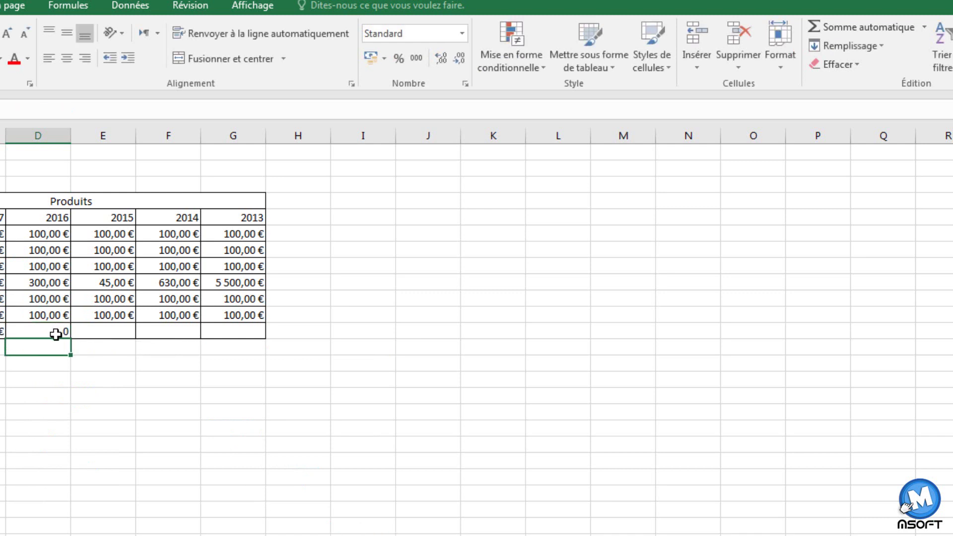
Step: Delete the faulty =SOMME(I25) formula and insert an automatic Somme in D12
left_click(56, 334)
triple_click(16, 109)
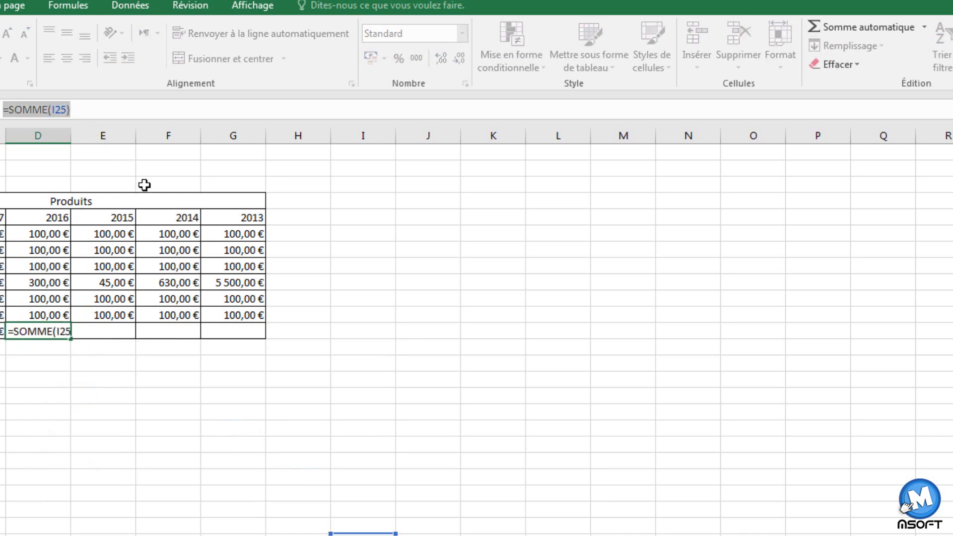
key("BackSpace")
key("Return")
left_click(45, 327)
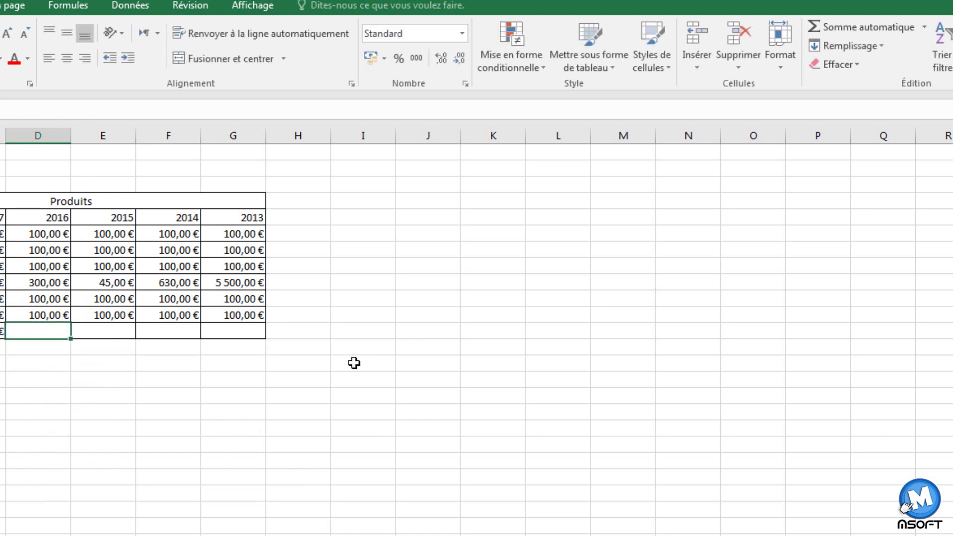
left_click(923, 28)
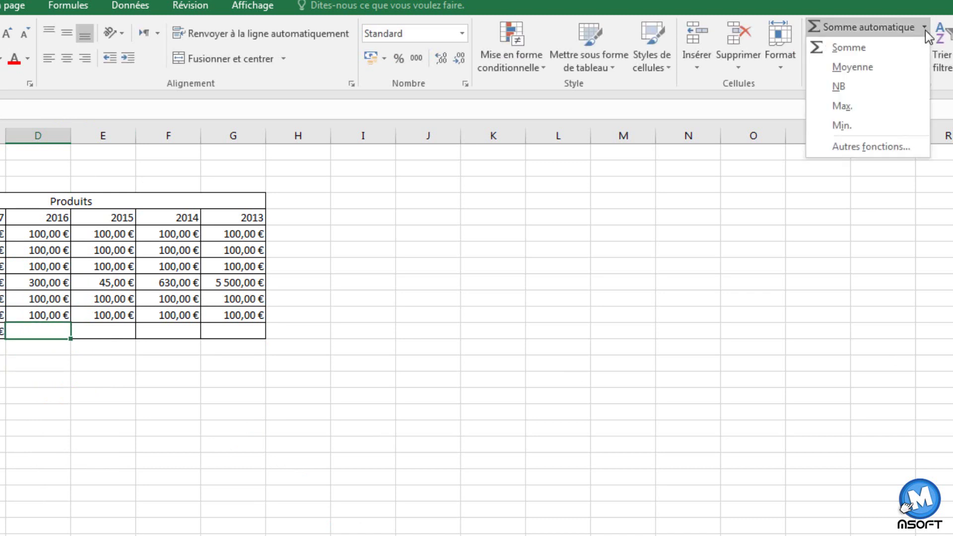
left_click(887, 50)
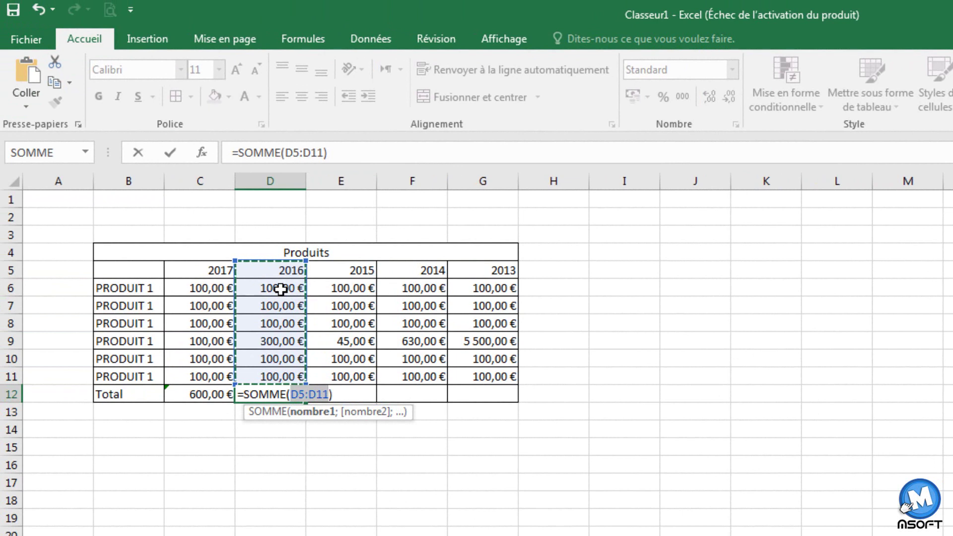
Step: Set the D12 sum range to D6:D11 and confirm it, showing 800,00 €
left_click_drag(281, 288, 289, 361)
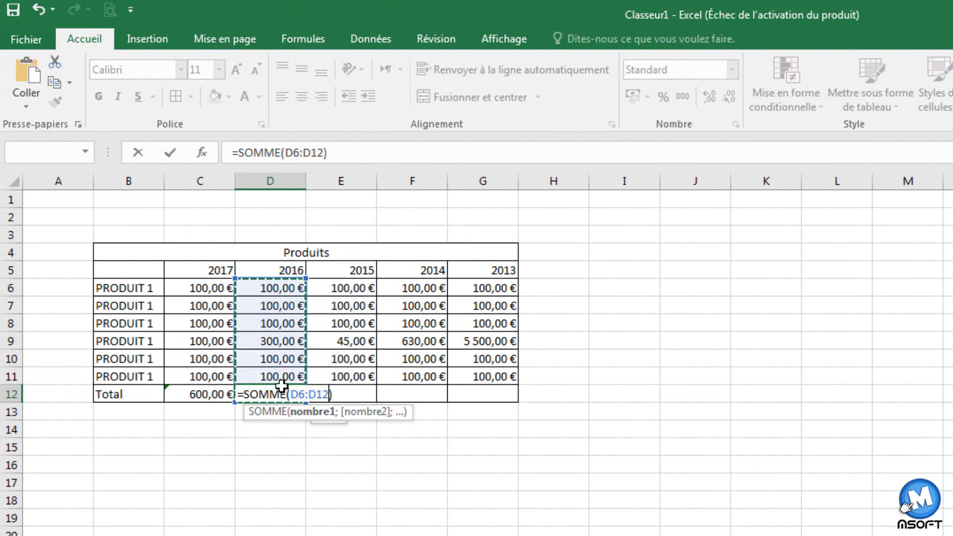
left_click_drag(289, 360, 284, 376)
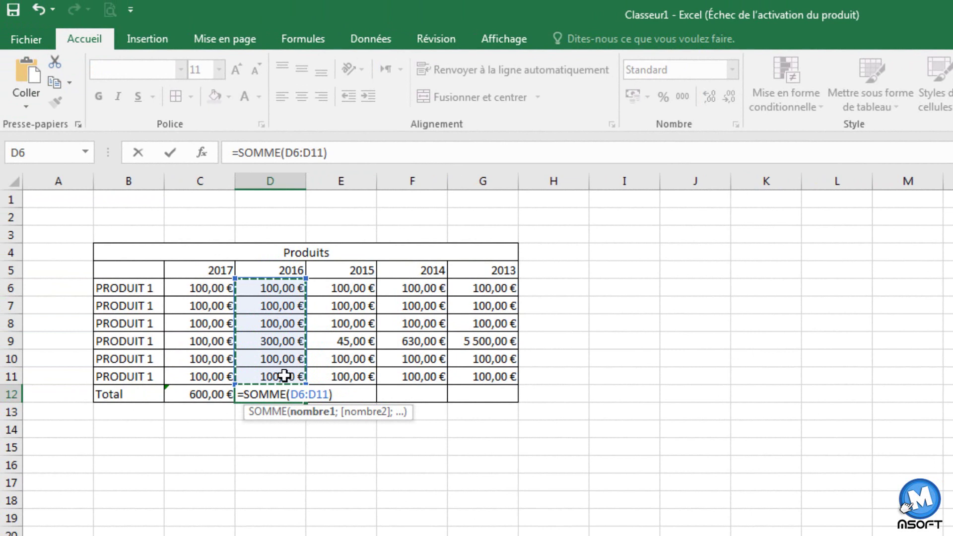
key("Return")
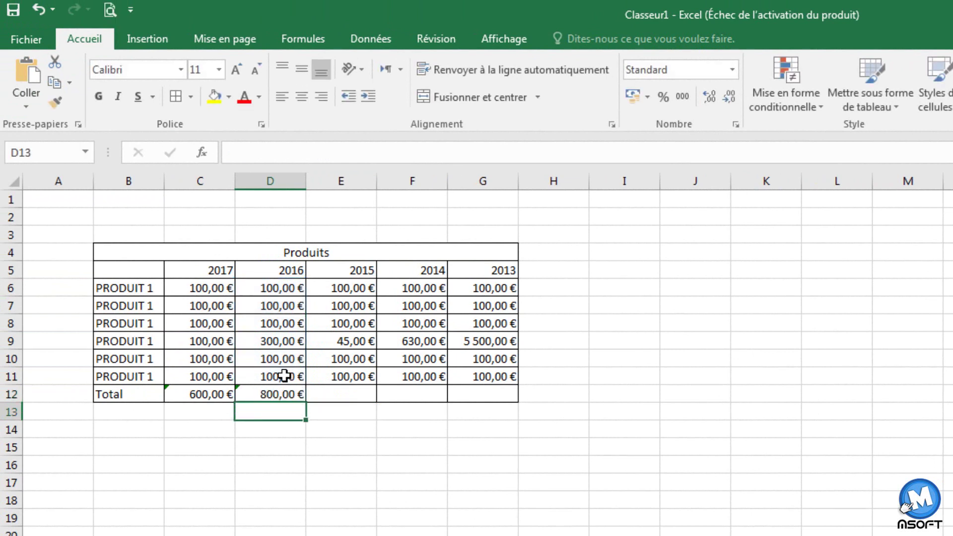
left_click(328, 408)
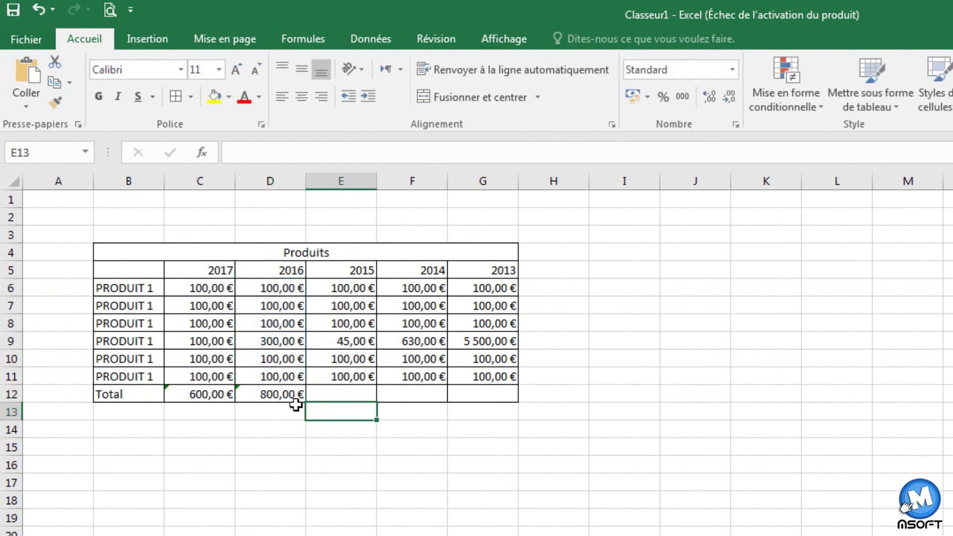
left_click(295, 394)
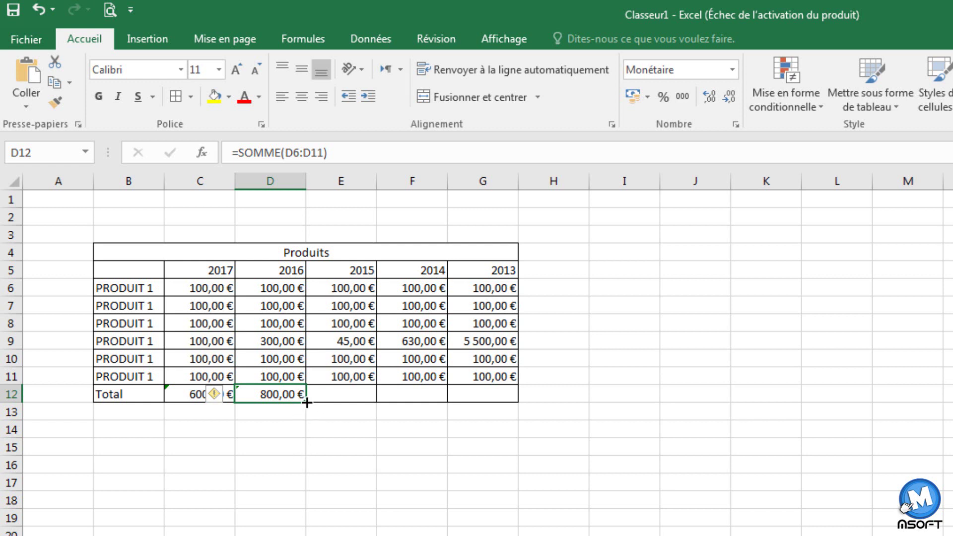
Step: Fill the Total formula across to G12, giving 545,00 €, 1 130,00 € and 6 000,00 €
left_click_drag(306, 402, 502, 400)
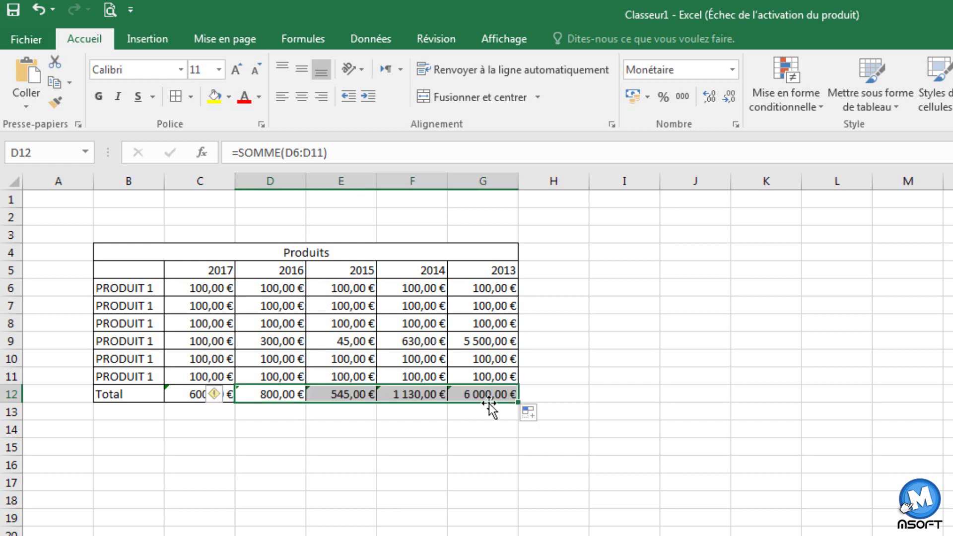
left_click(454, 414)
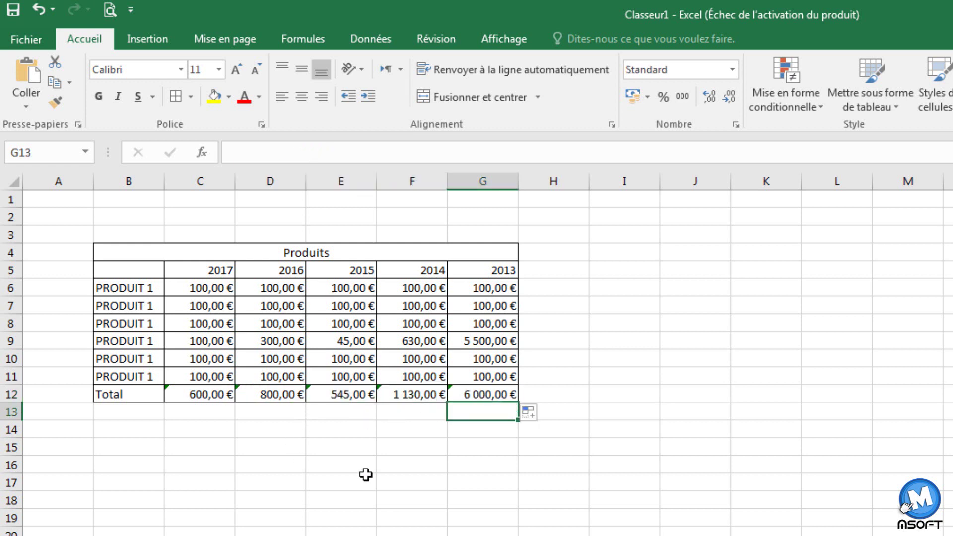
left_click(493, 392)
left_click(398, 393)
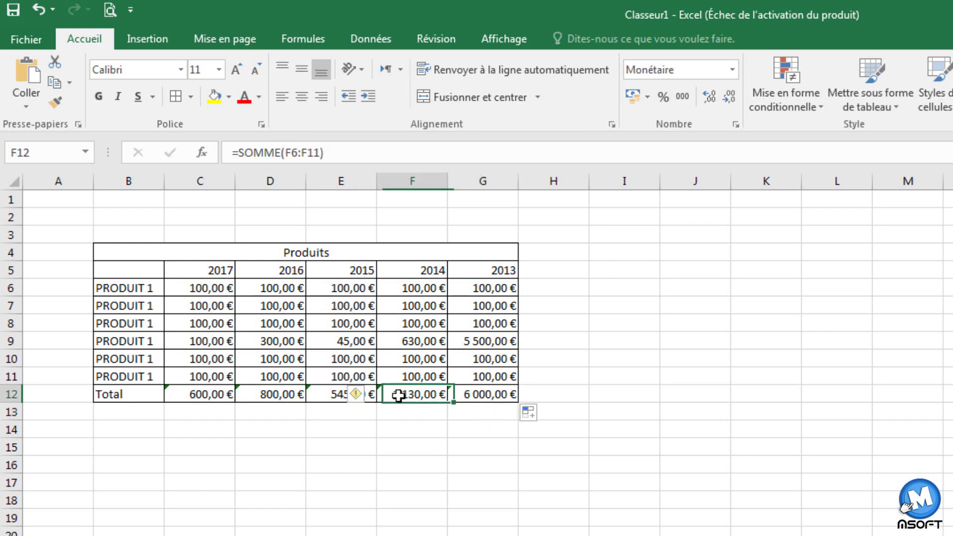
left_click(330, 394)
left_click(263, 401)
left_click(240, 521)
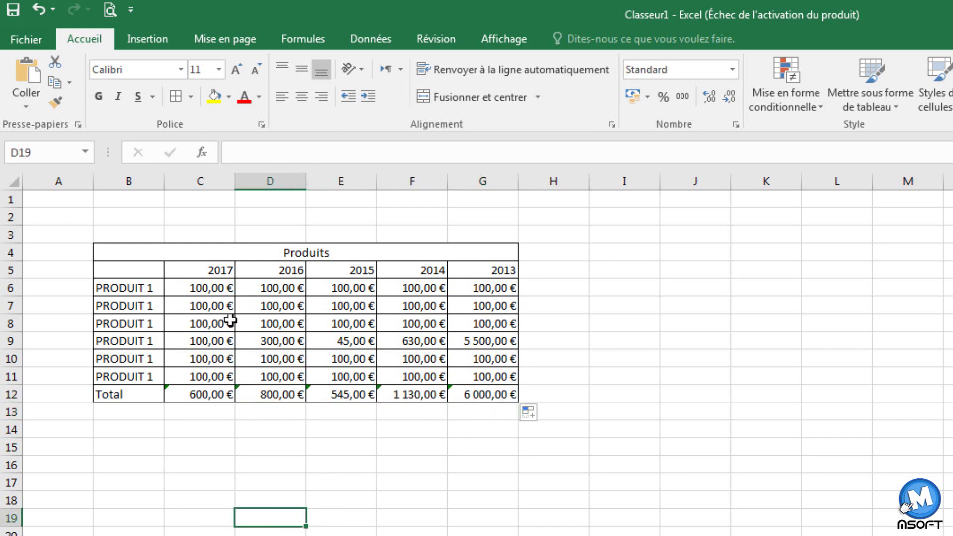
Step: Centre every cell of B4:G12 both vertically and horizontally
left_click_drag(100, 253, 484, 393)
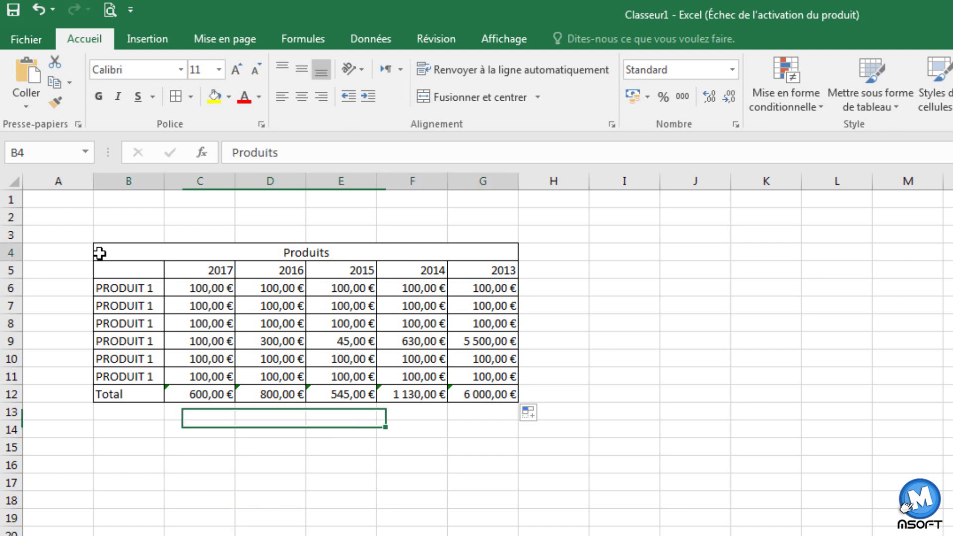
left_click(302, 66)
left_click(300, 99)
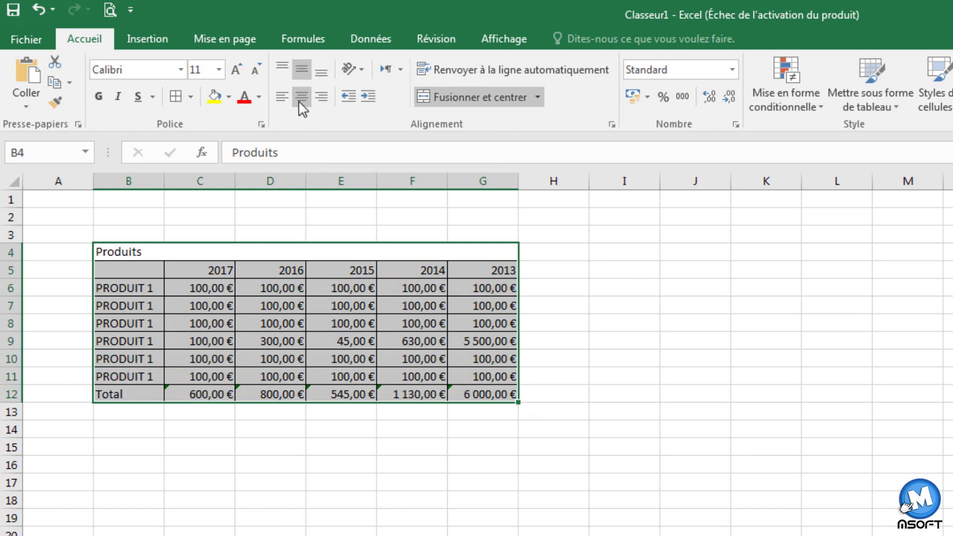
left_click(283, 97)
left_click(304, 98)
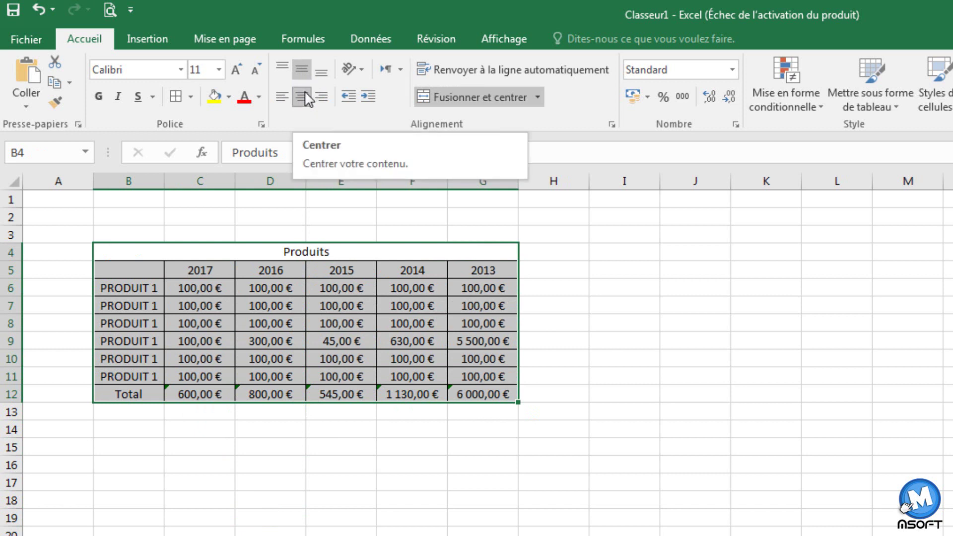
left_click(642, 503)
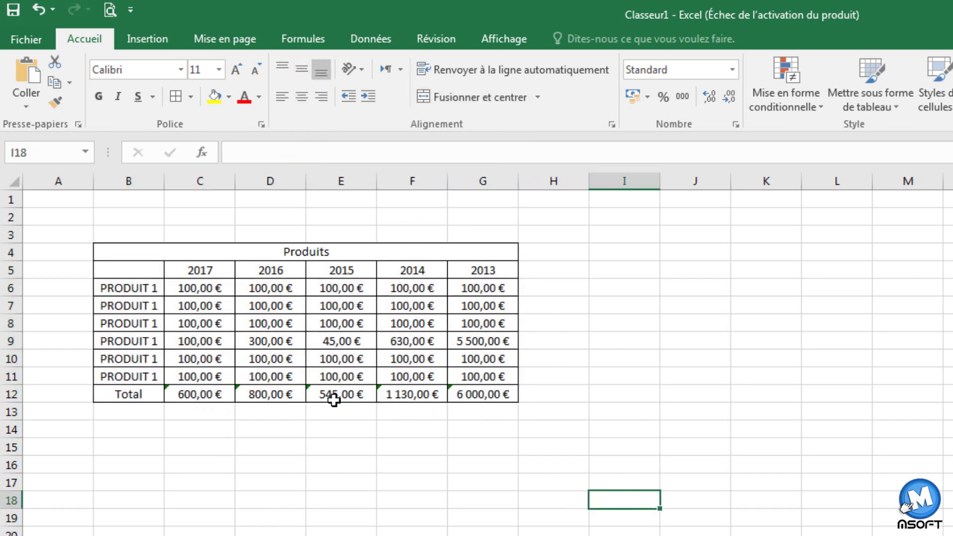
left_click(144, 256)
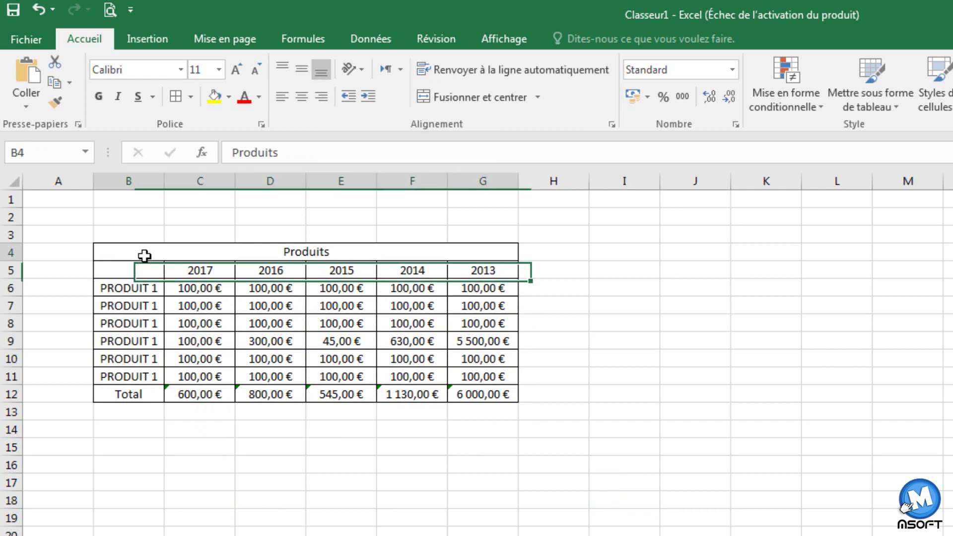
Step: Set the merged Produits title to 20-point font, then check each year's Total formula
left_click(219, 69)
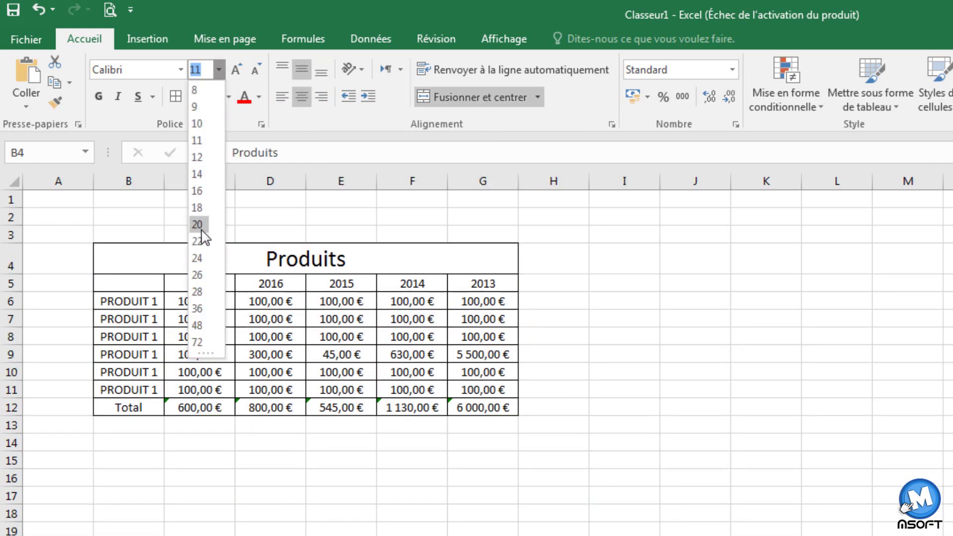
left_click(201, 226)
left_click(314, 339)
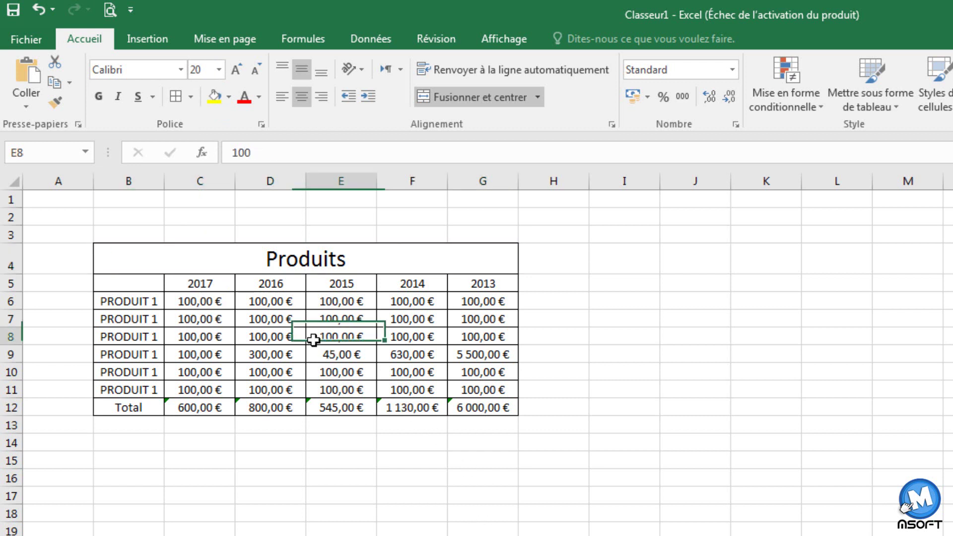
left_click(215, 406)
left_click(291, 411)
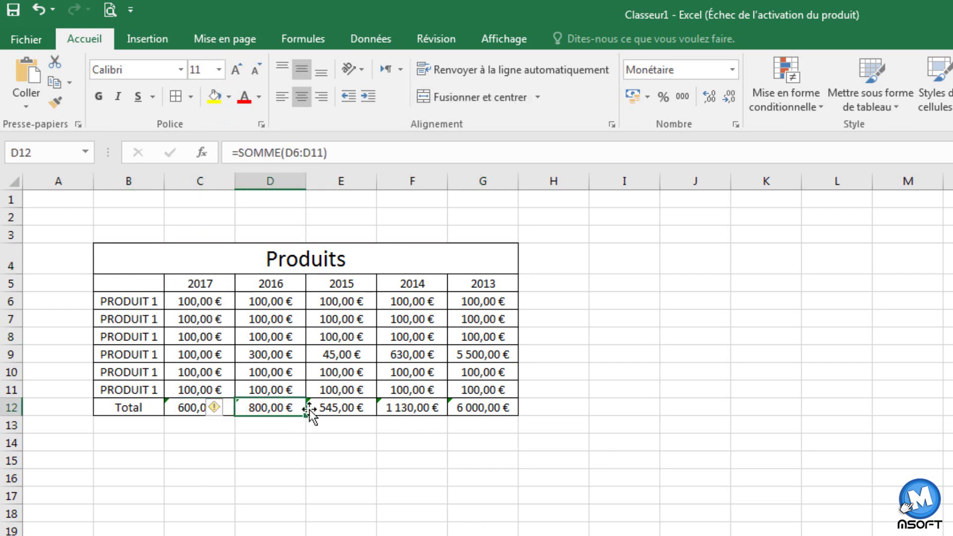
left_click(346, 403)
left_click(393, 406)
left_click(476, 406)
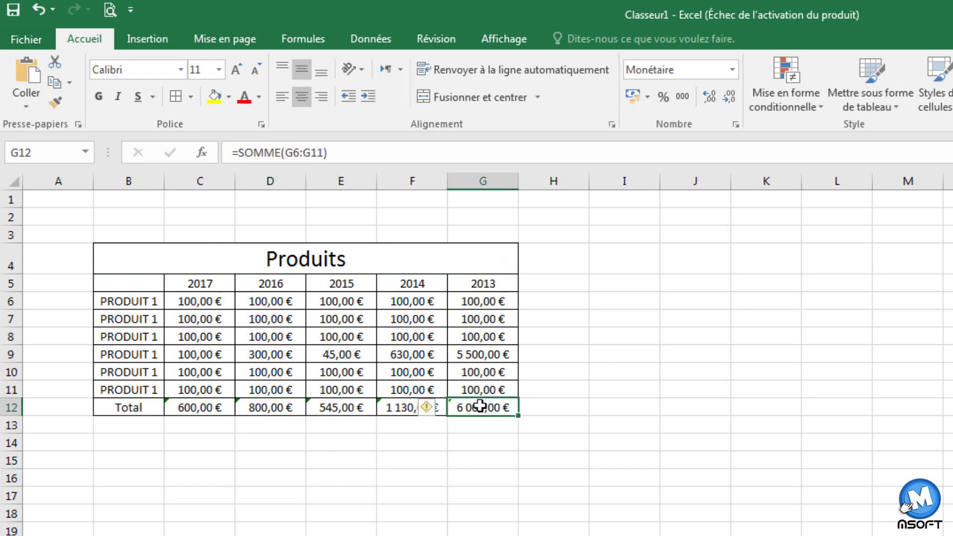